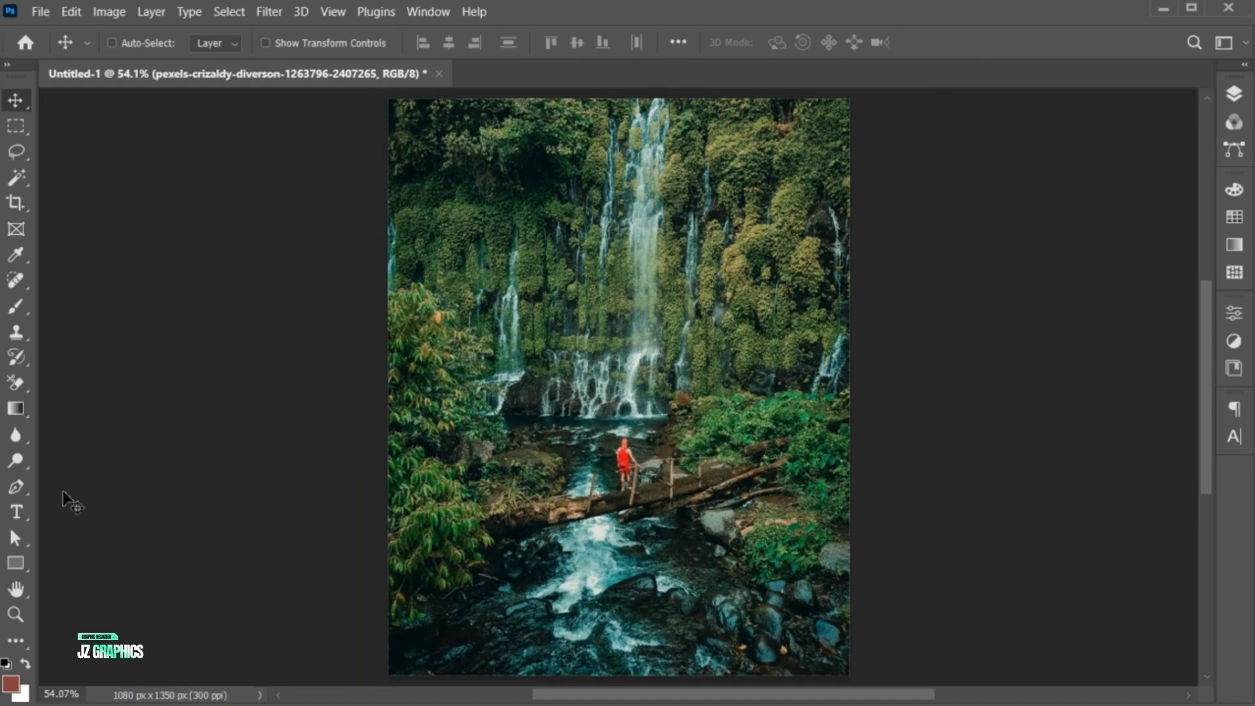
Add a horizontal text line reading "DREAM" over the waterfall, near the middle of the photo
left_click(28, 519)
left_click(105, 511)
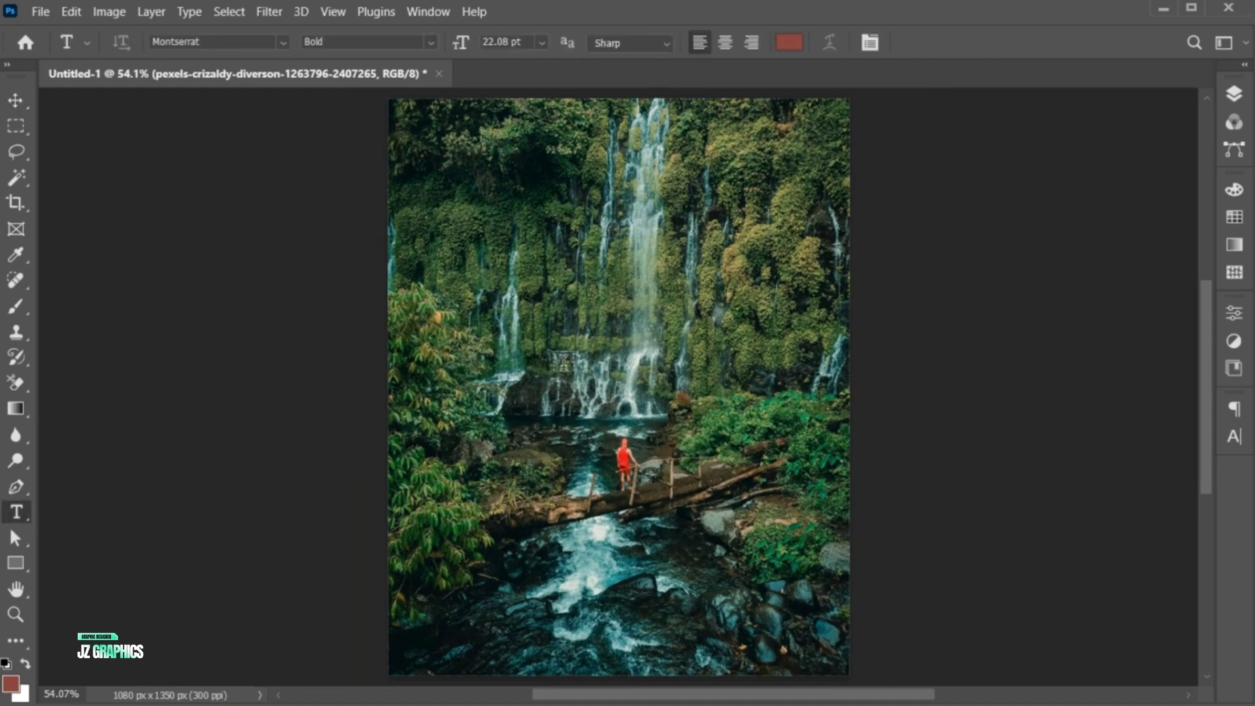
left_click(564, 359)
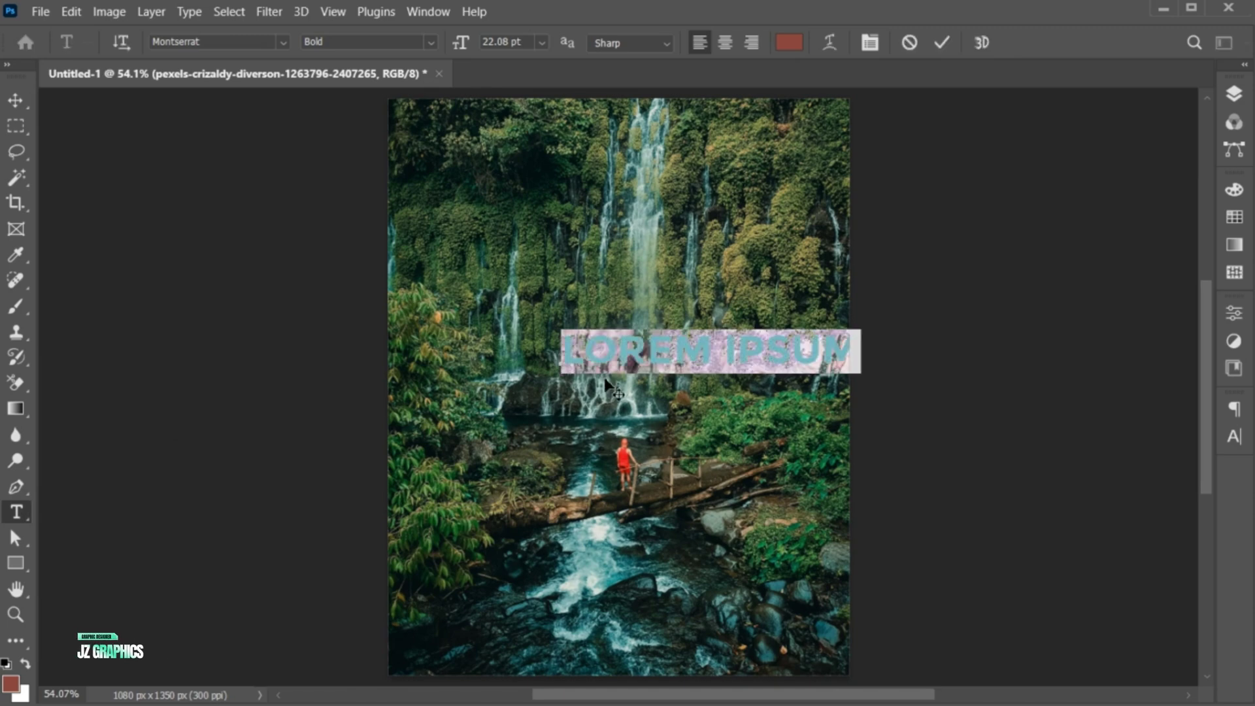
type("DREAM")
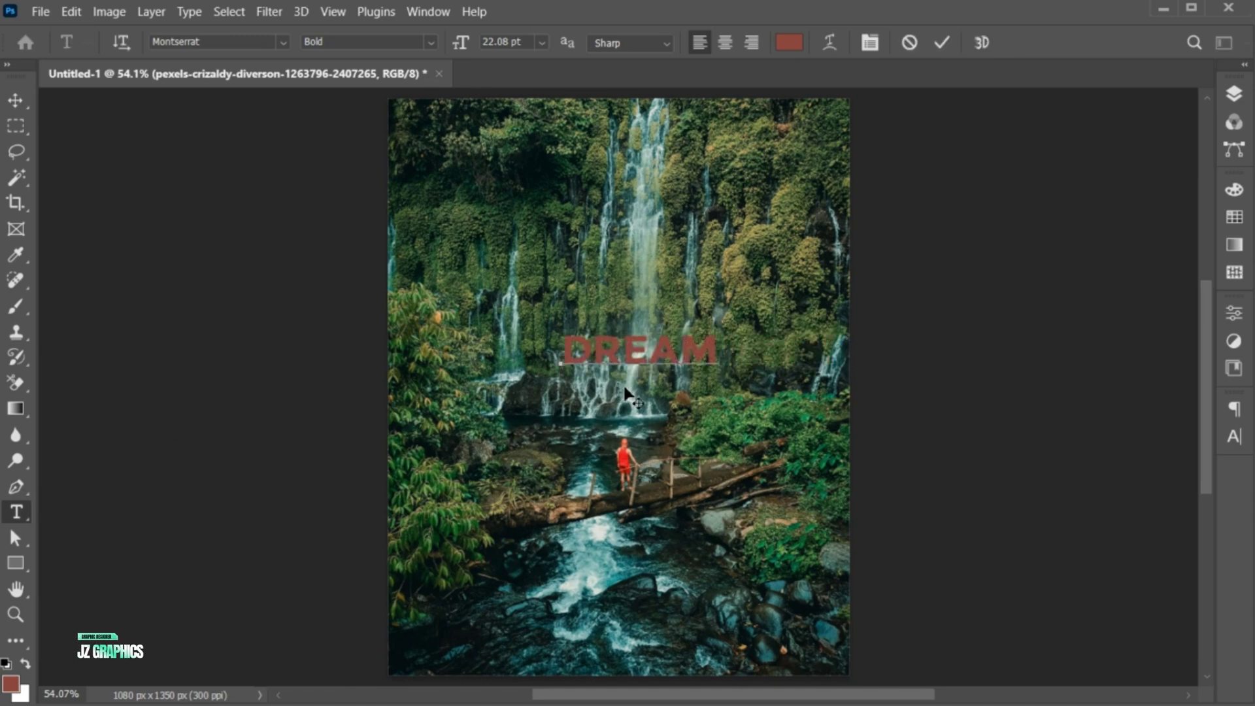
Set the font of the whole DREAM text to Nortune Black
key("ctrl+a")
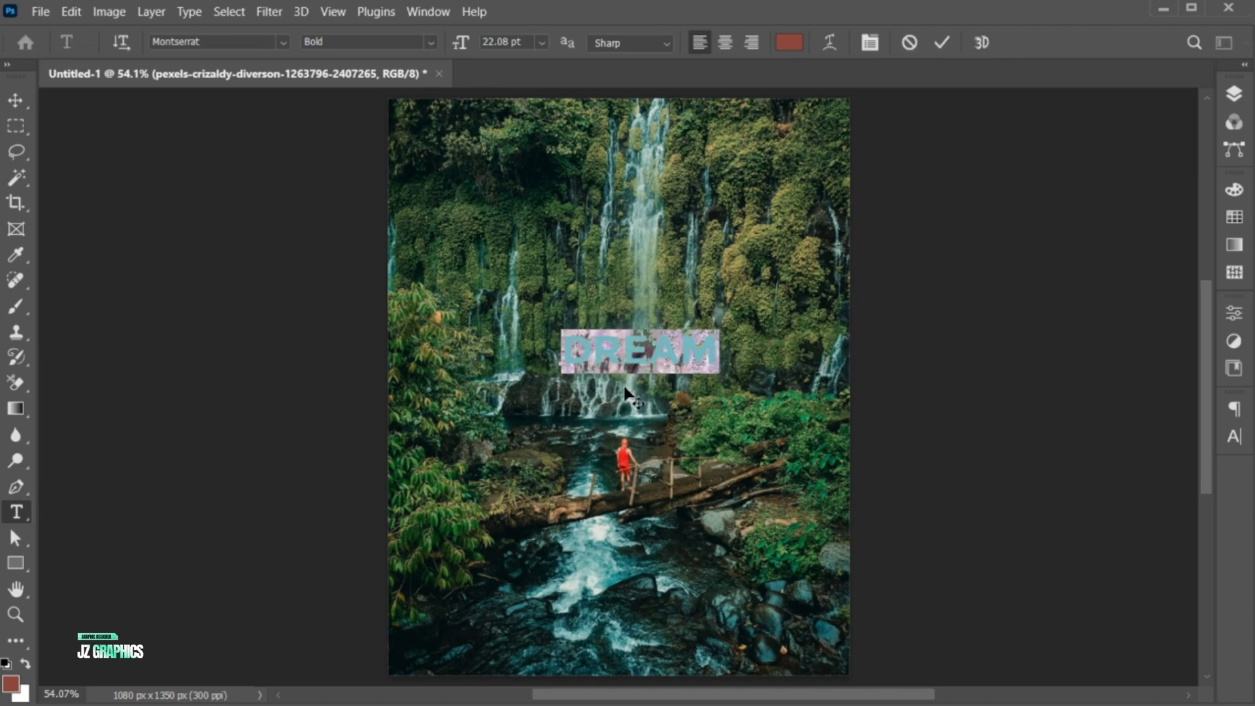
left_click(236, 45)
type("nortun")
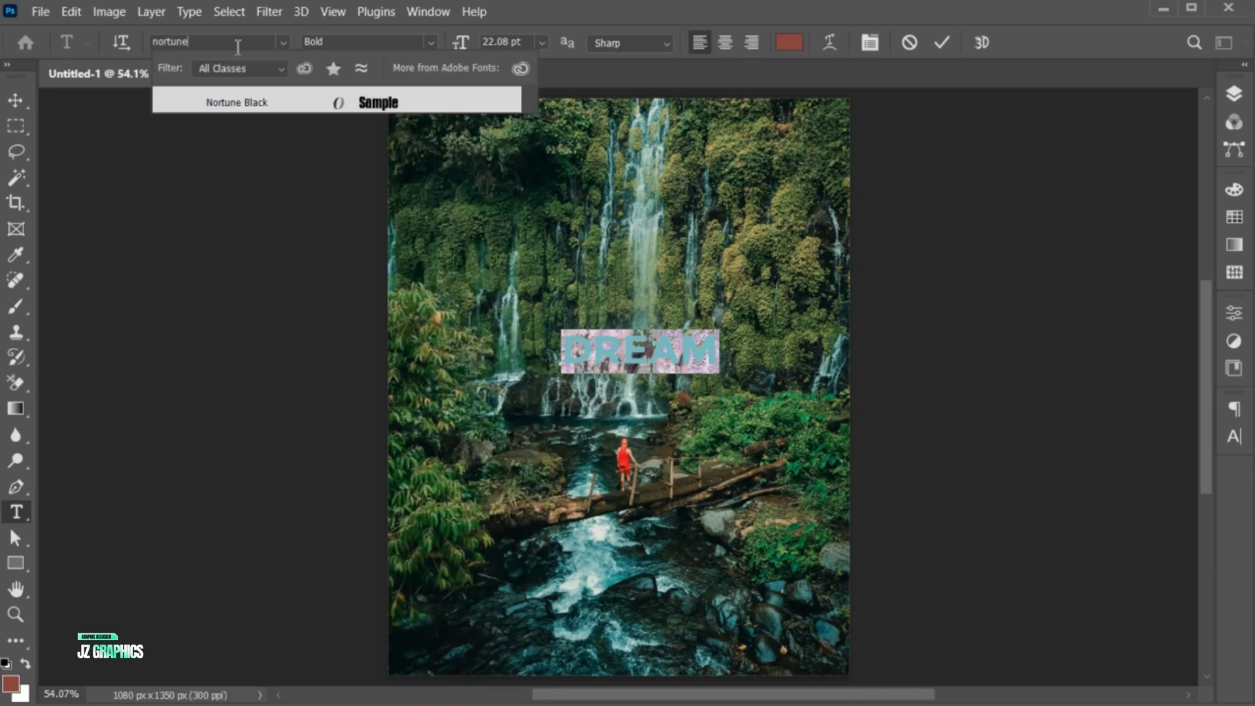
type("e")
left_click(252, 102)
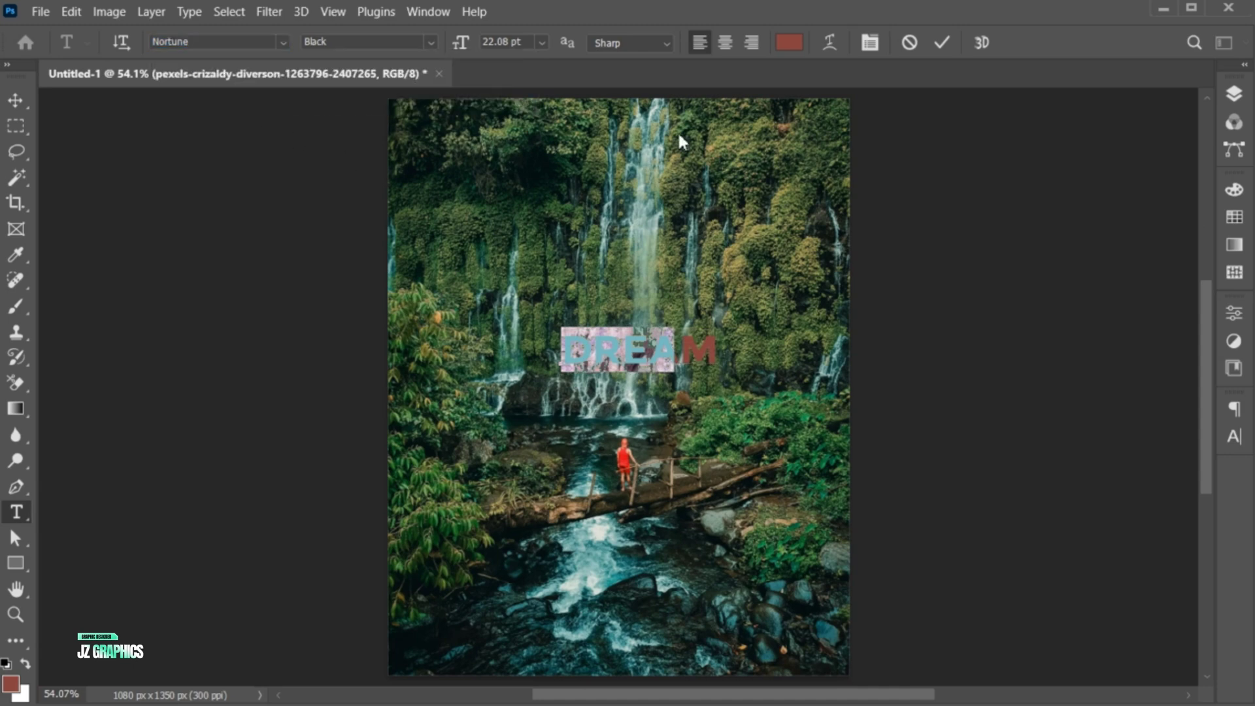
Recolor the DREAM text to white and commit the text edit
left_click(787, 43)
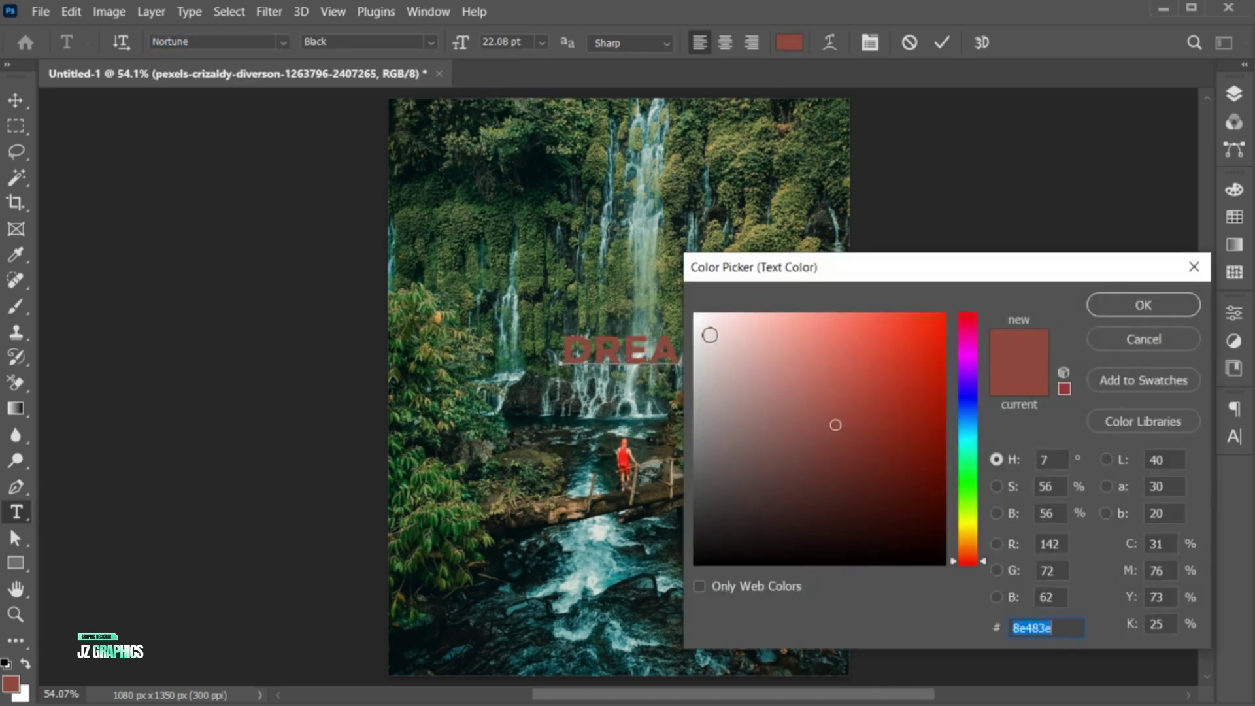
left_click(708, 331)
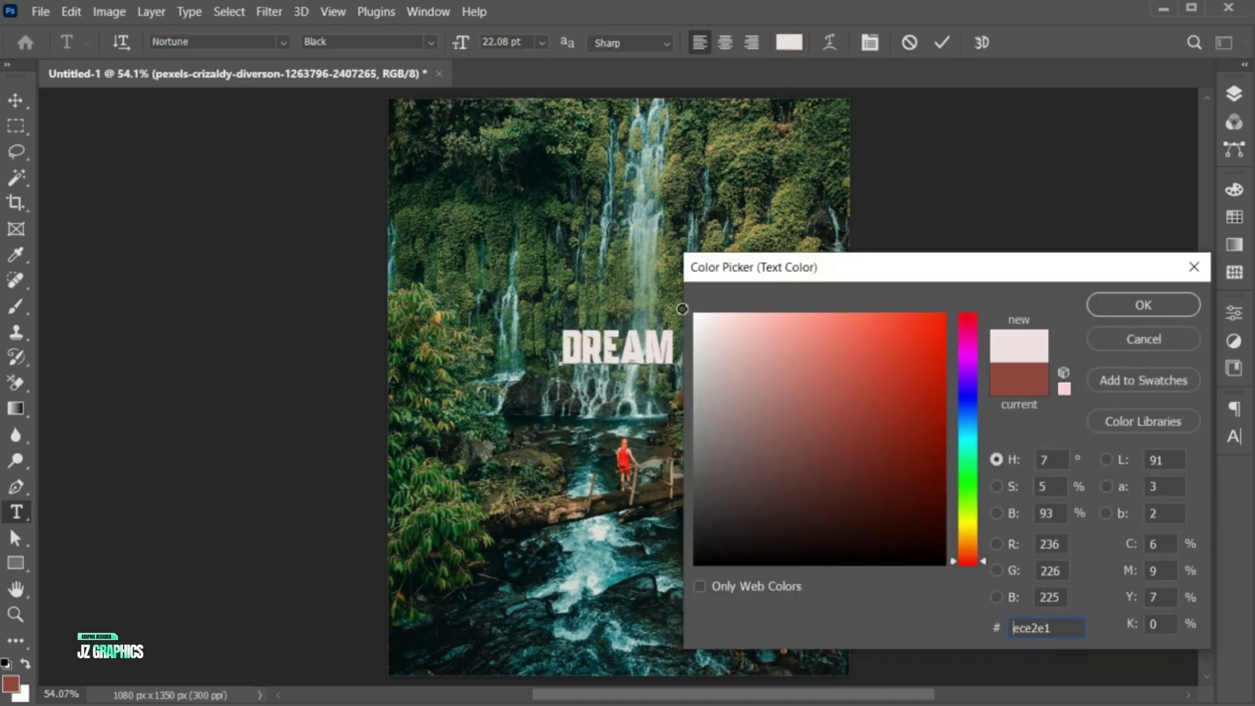
left_click(1143, 305)
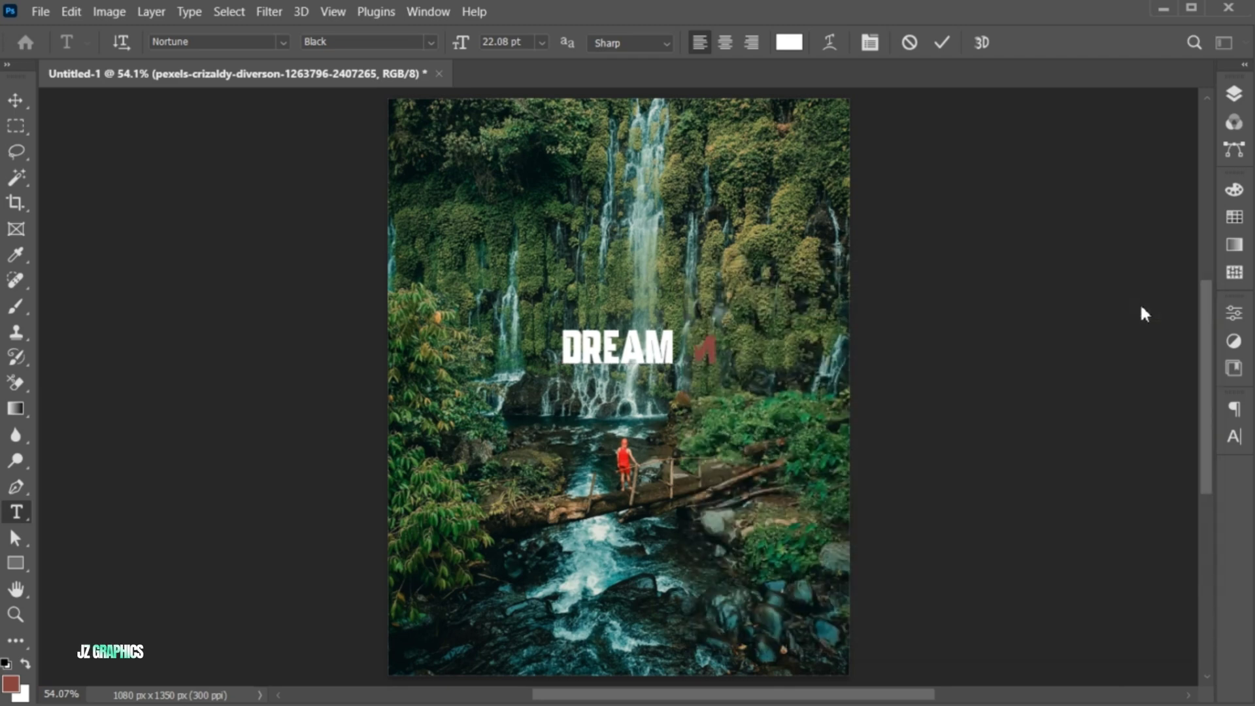
left_click(941, 43)
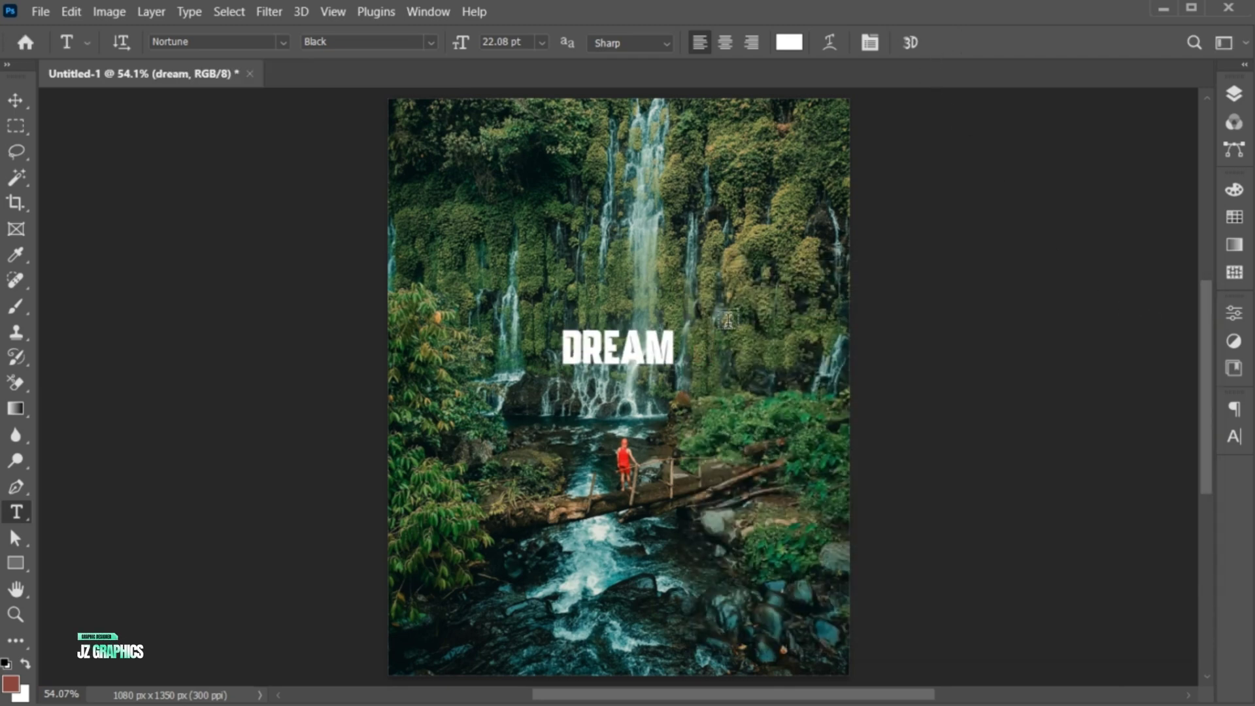
Scale the DREAM text proportionally to about 173% and center it horizontally on the canvas
key("ctrl+t")
mouse_move(675, 355)
left_mouse_down()
mouse_move(717, 356)
mouse_move(686, 366)
left_mouse_up()
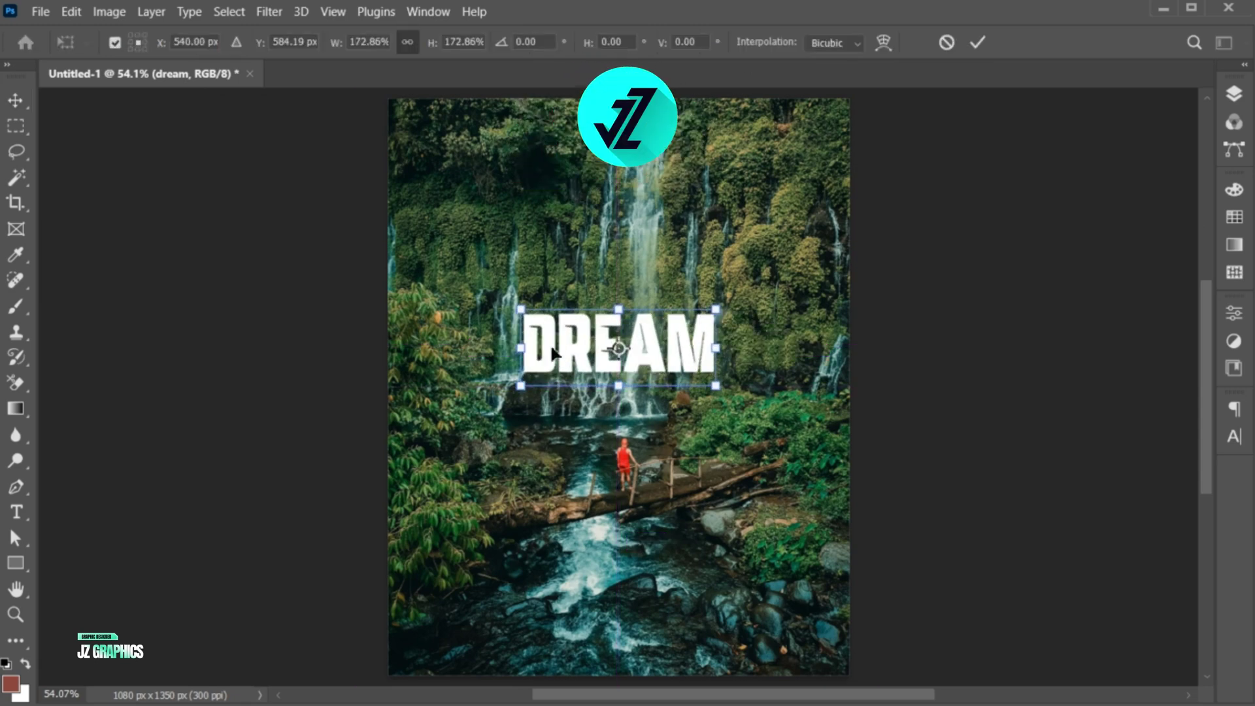
key("Return")
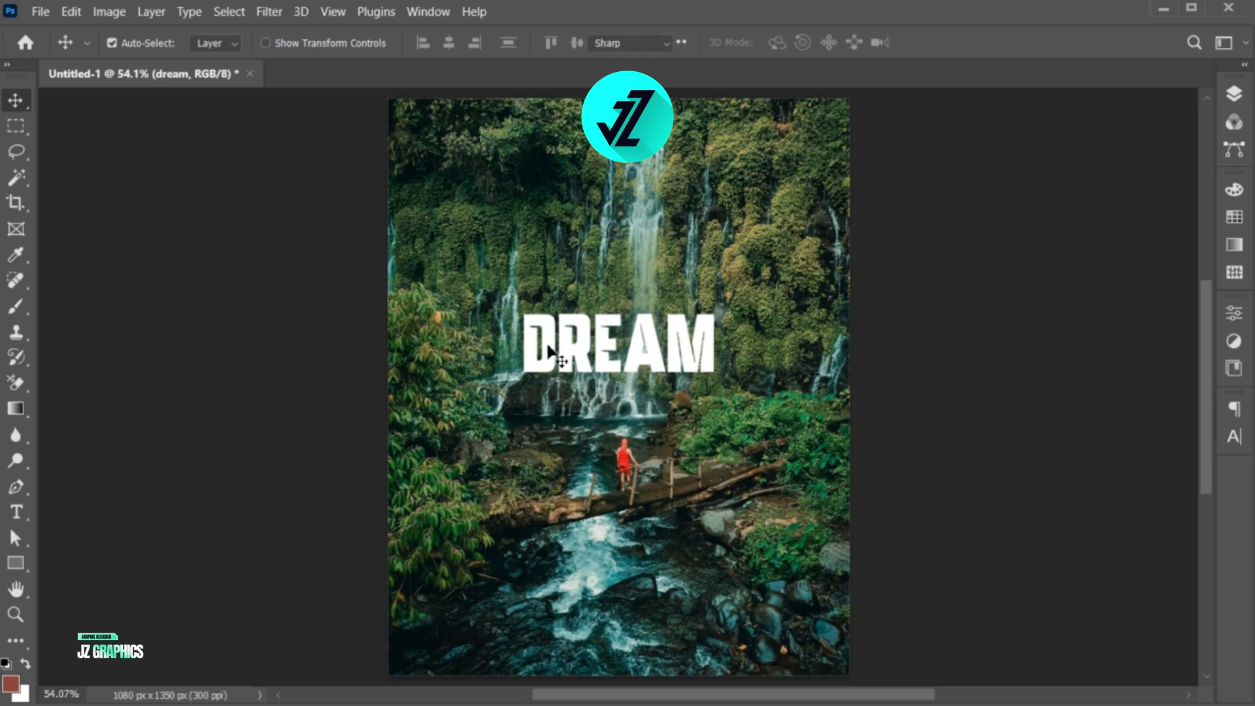
Set the tracking of the DREAM text to -25 and commit the change
double_click(549, 352)
left_click(1230, 440)
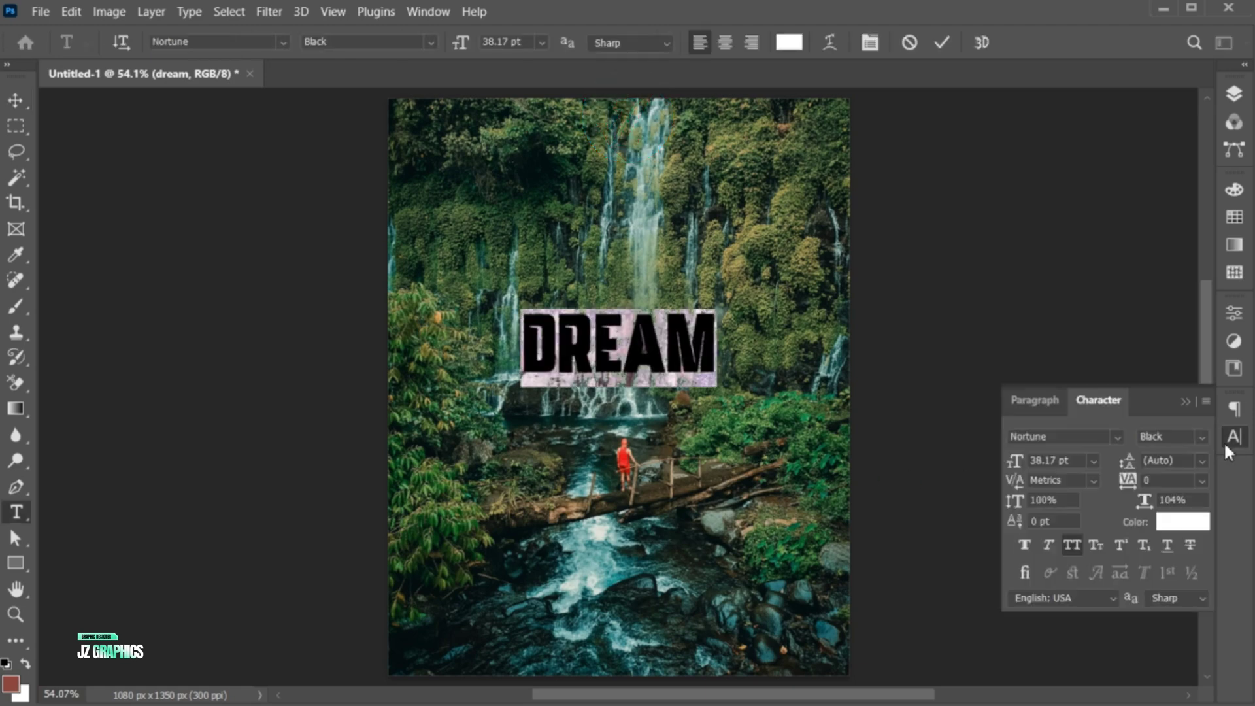
left_click(1200, 480)
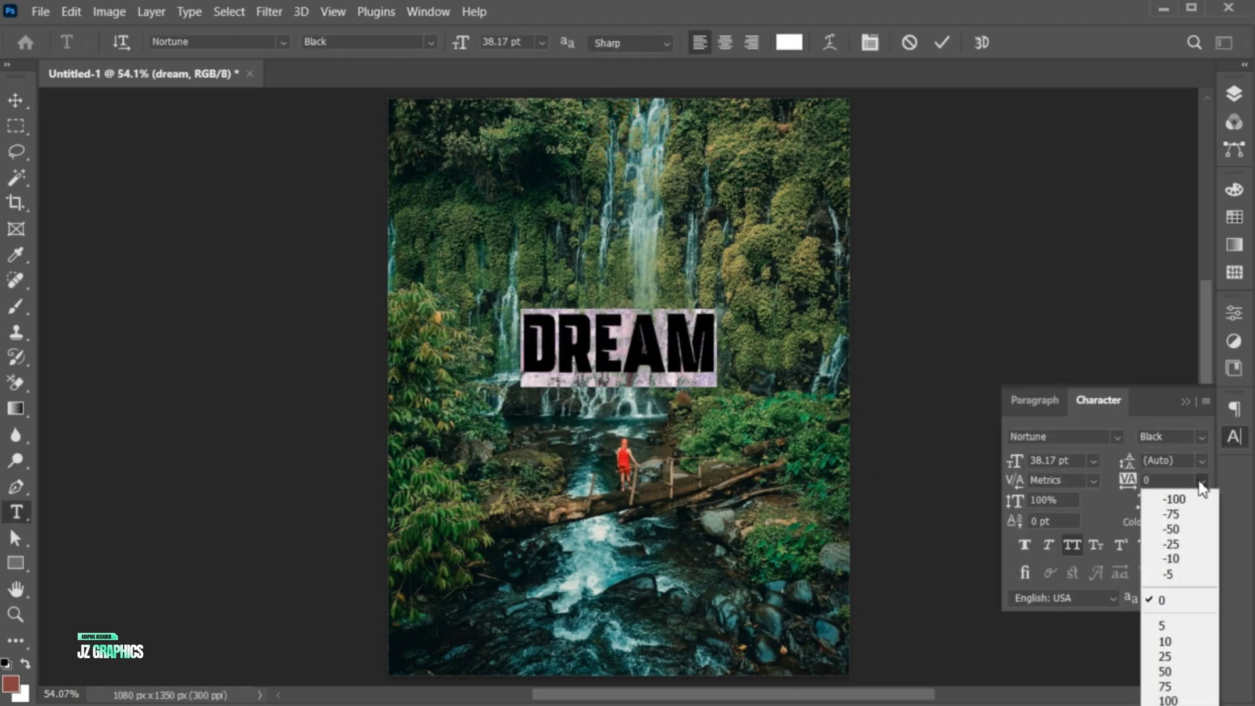
left_click(1191, 544)
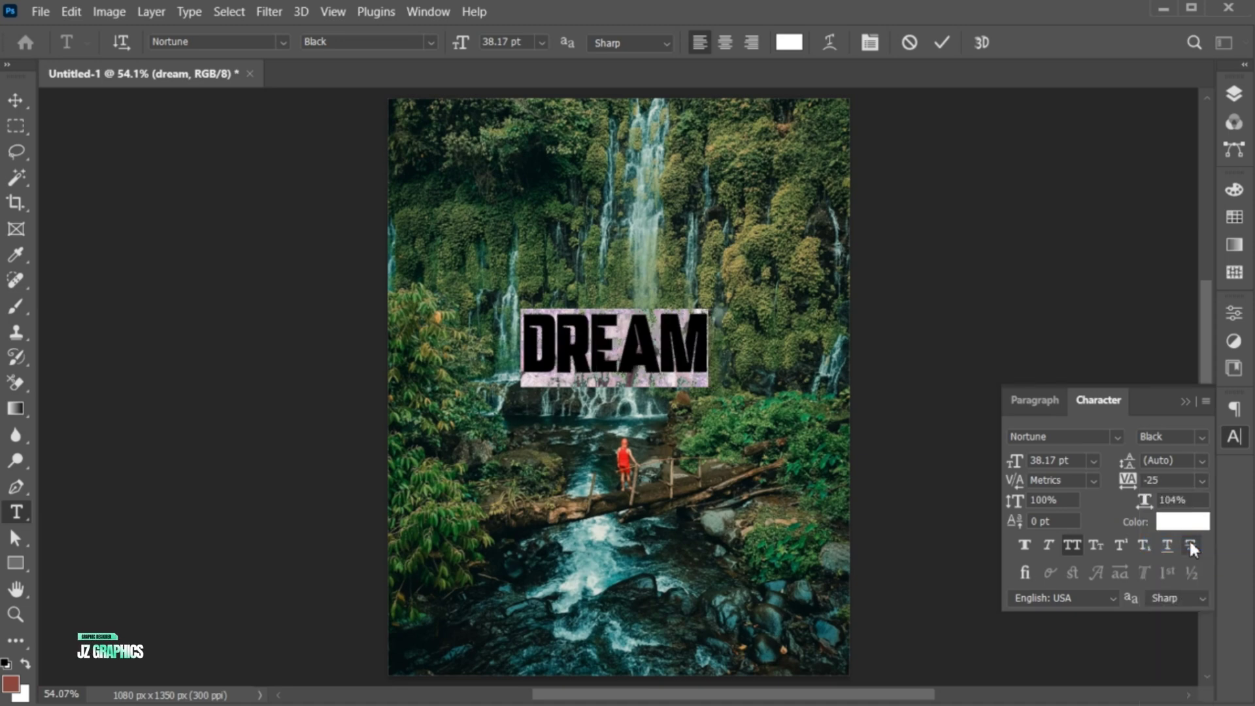
left_click(1186, 402)
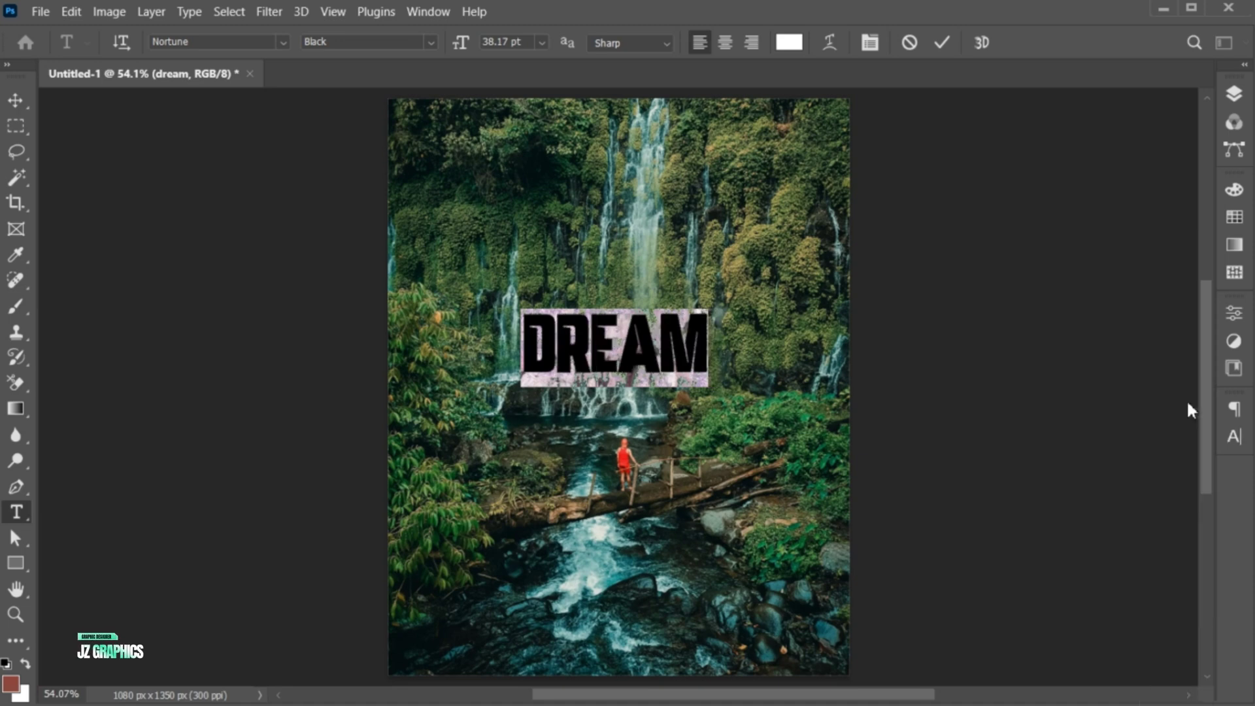
left_click(942, 42)
Enlarge the DREAM text to about 229% so it nearly spans the canvas, centered horizontally over the waterfall
key("v")
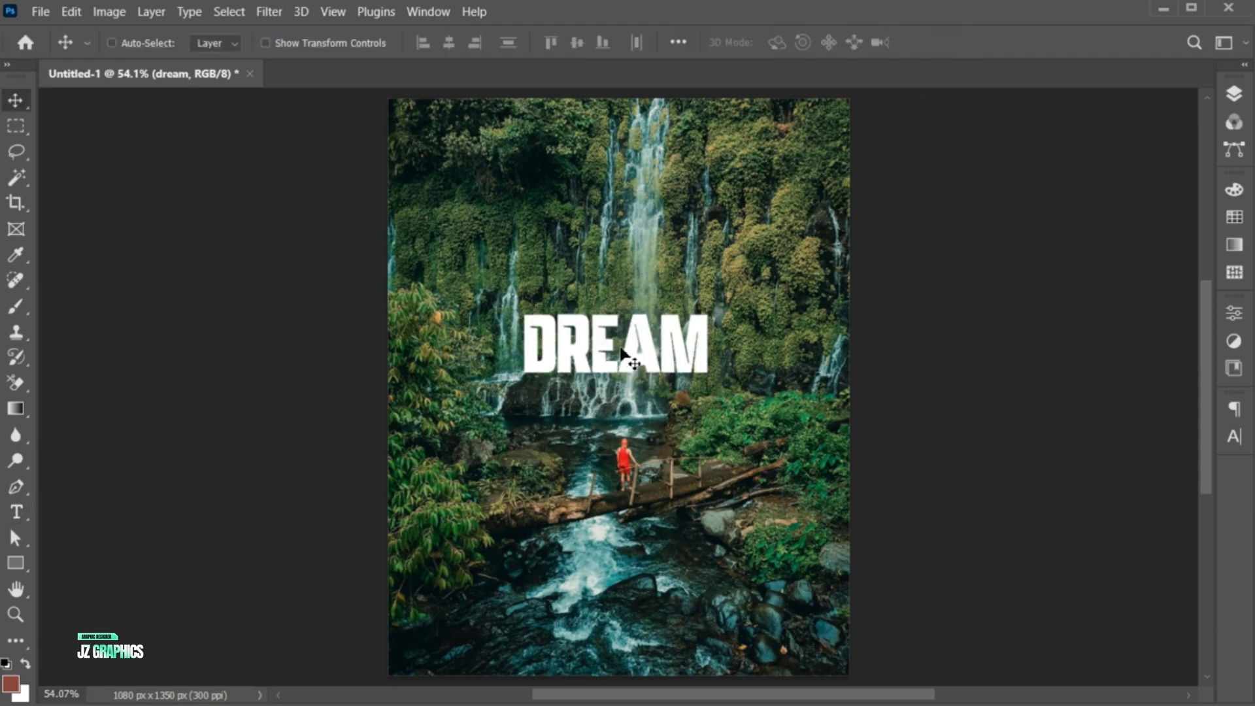
key("ctrl+t")
left_click_drag(707, 344, 677, 346)
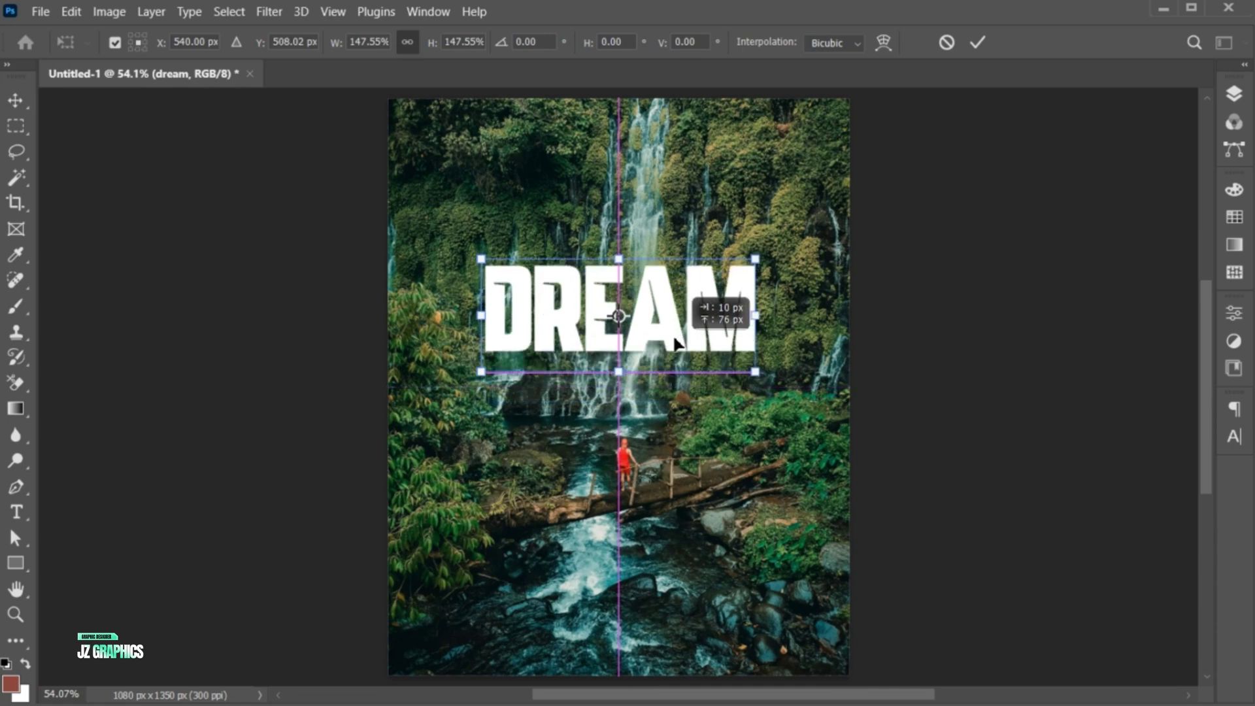
left_click_drag(757, 345, 829, 366)
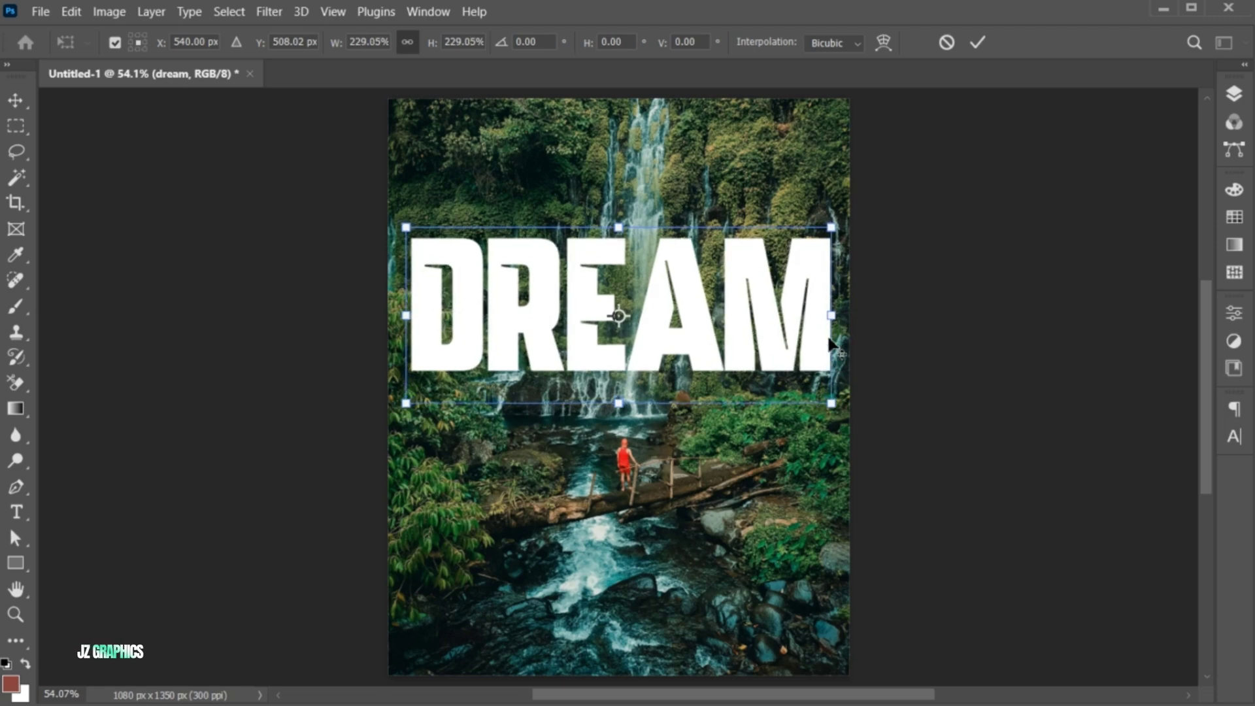
left_click(980, 42)
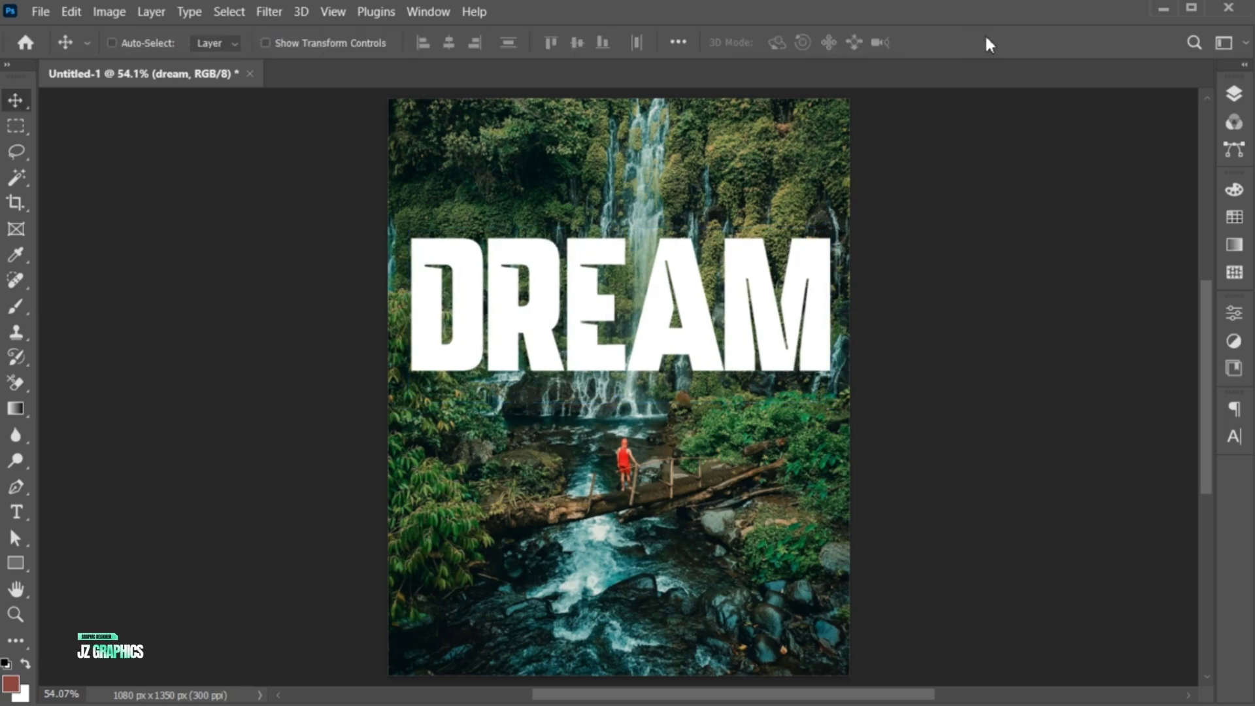
Load the pixels of the dream text layer as a selection
left_click(1234, 95)
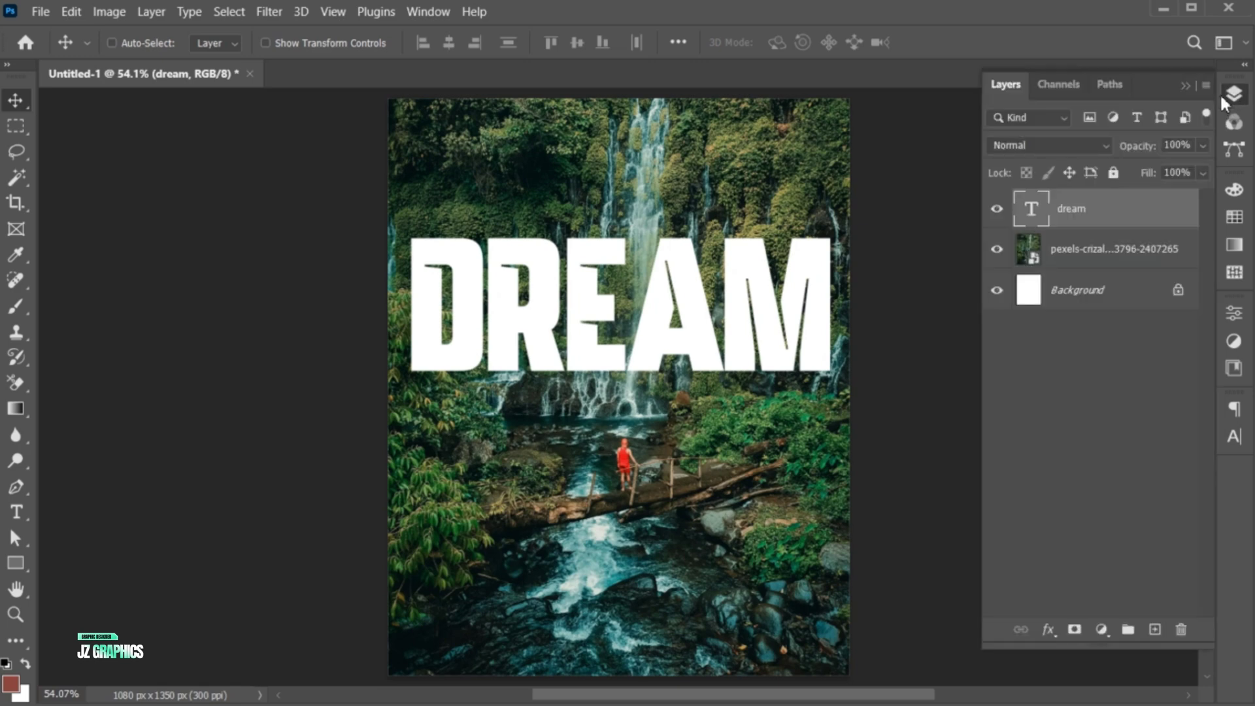
right_click(1038, 204)
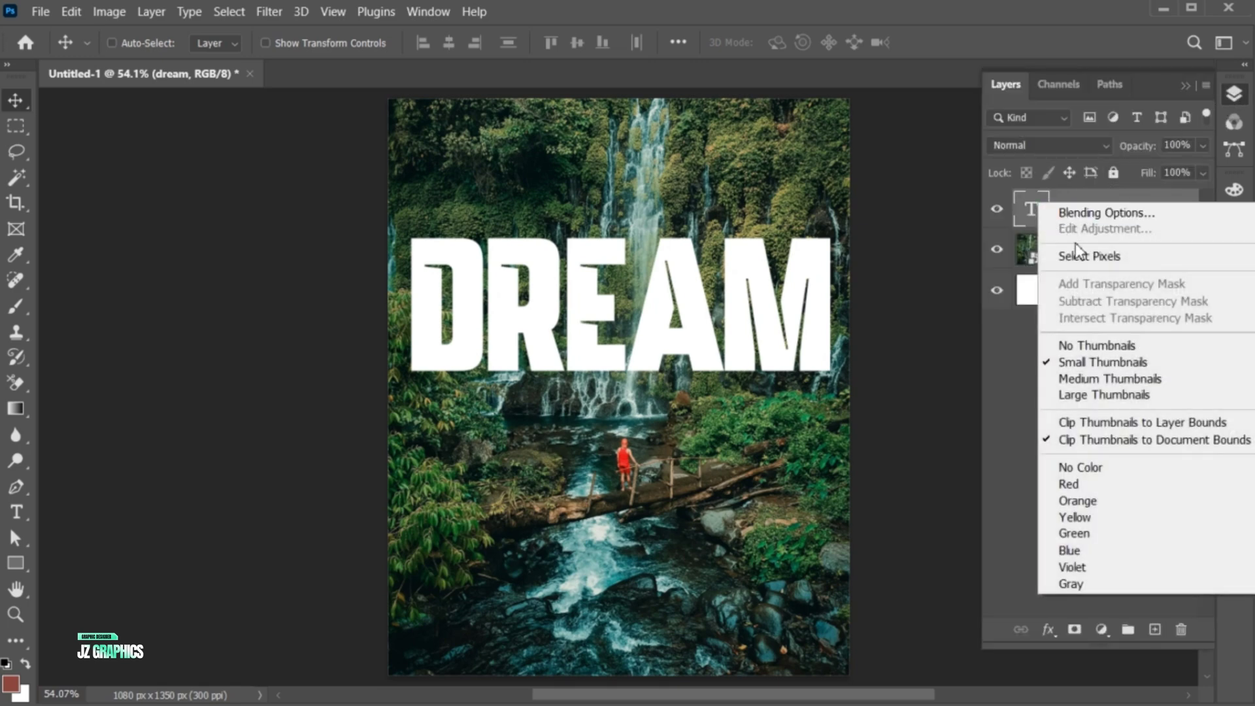
left_click(1086, 257)
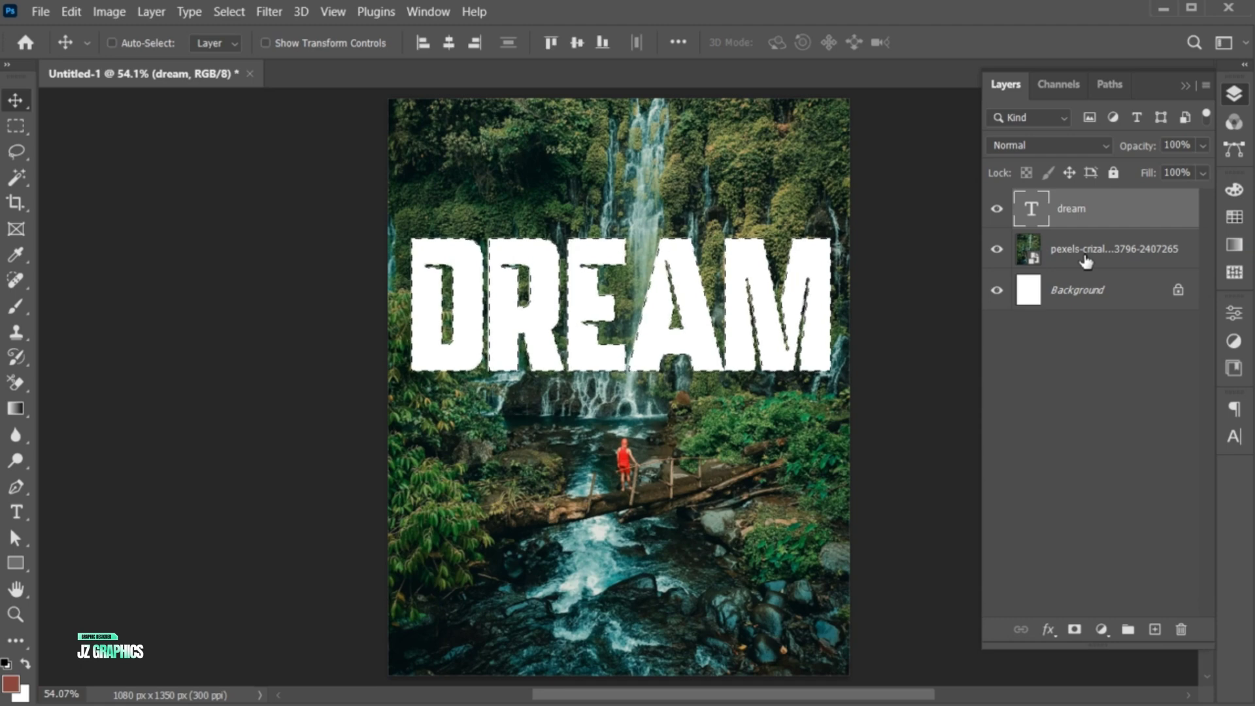
On the waterfall photo layer, add a full-width rectangle from the base of the letters to the canvas bottom to the selection
left_click(1086, 260)
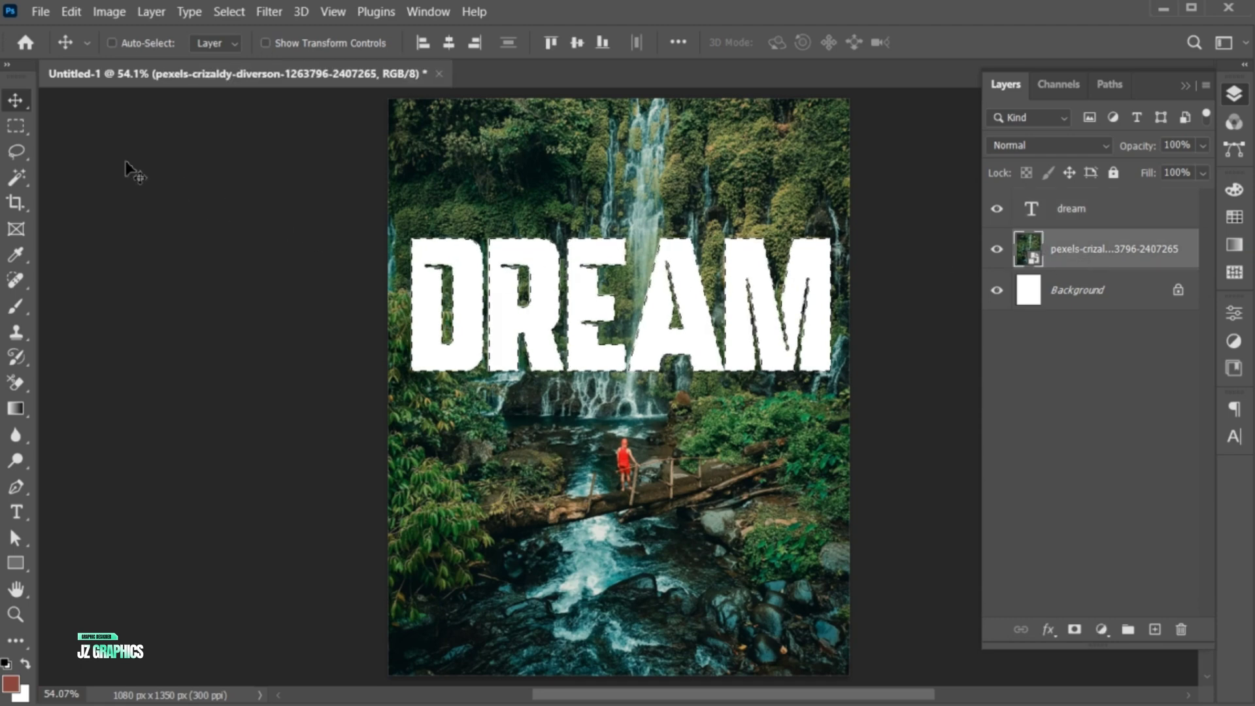
left_click(16, 126)
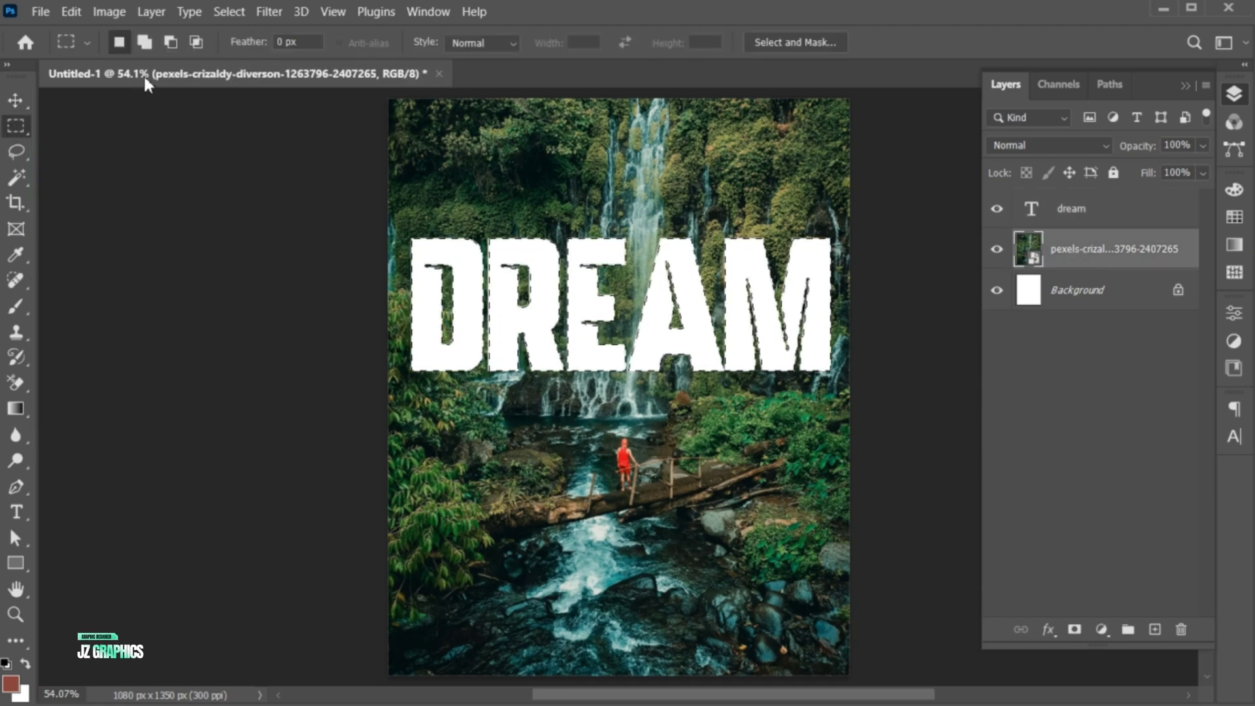
left_click(145, 43)
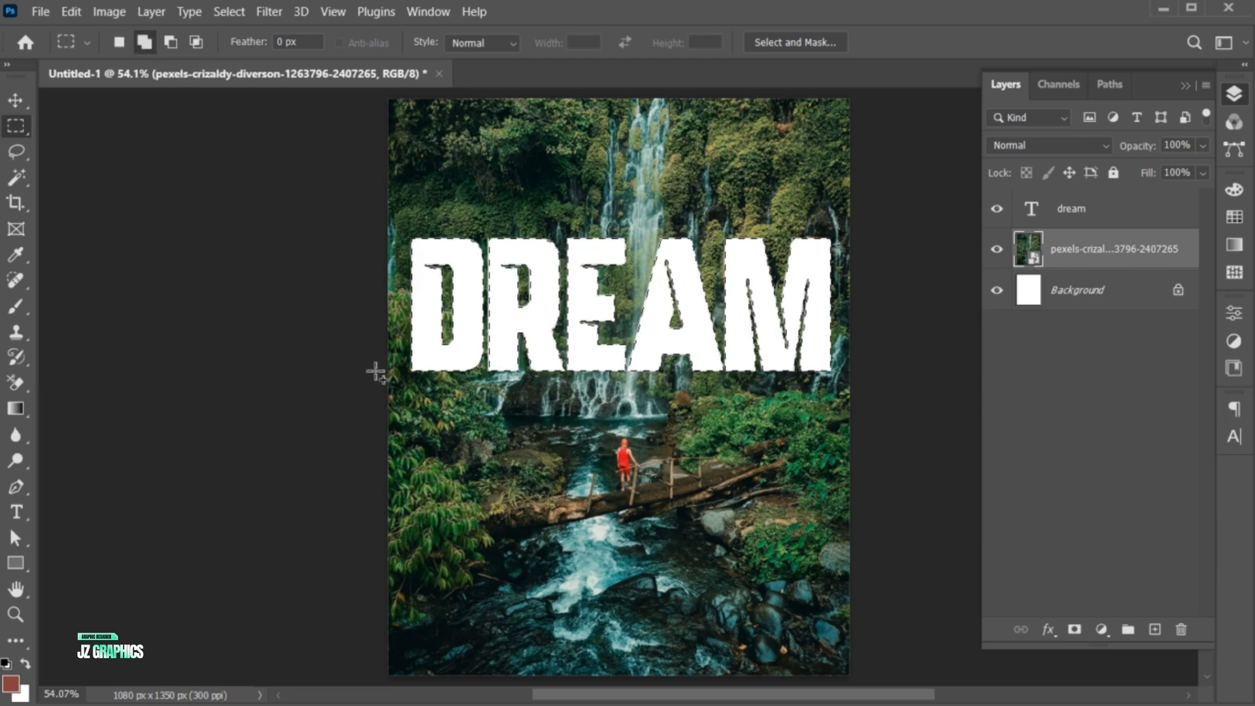
left_click_drag(377, 368, 862, 681)
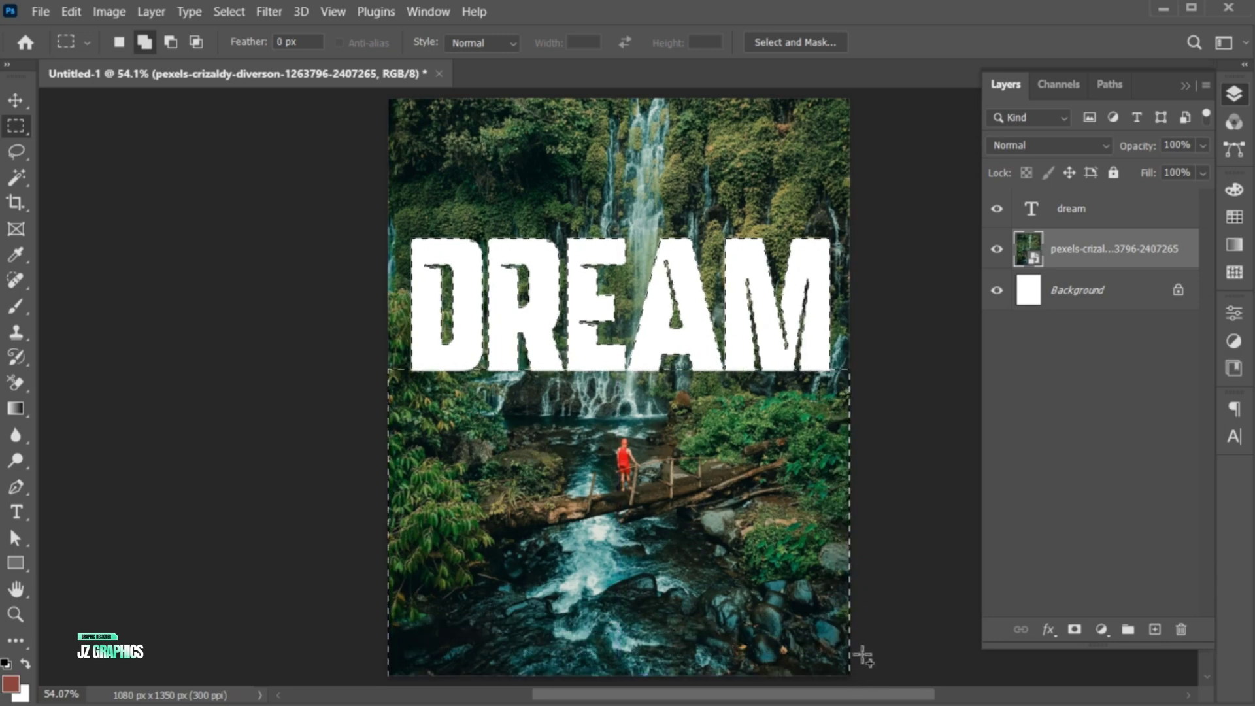
Mask the waterfall photo layer with the selection and hide the dream text layer
left_click(1072, 629)
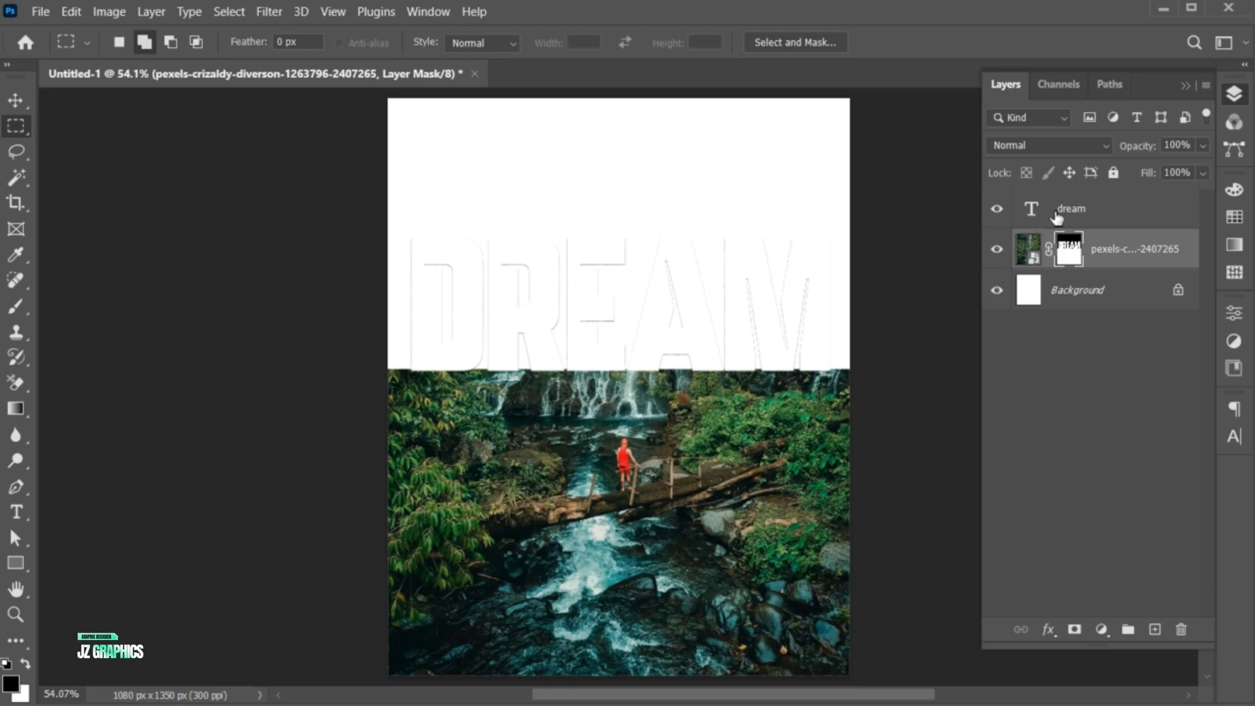
left_click(1000, 211)
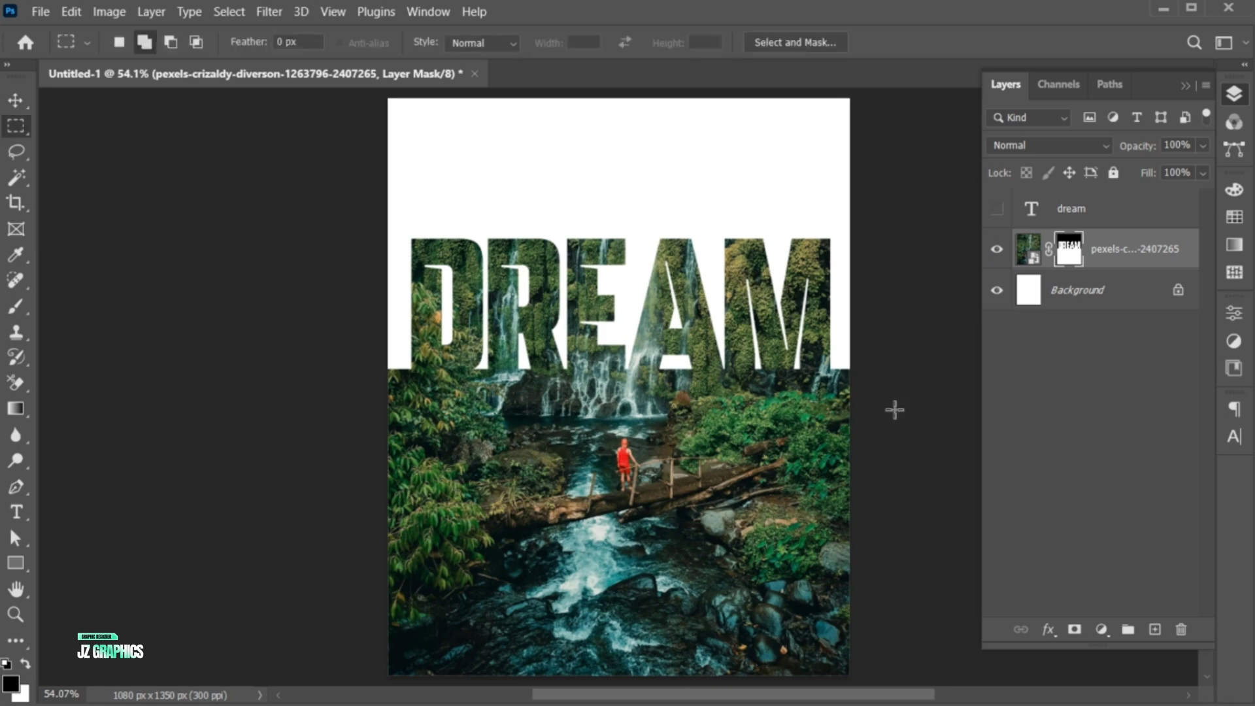
Add a new text layer reading "FOLLOW" above the dream layer, in the white area over the DREAM lettering
left_click(1078, 213)
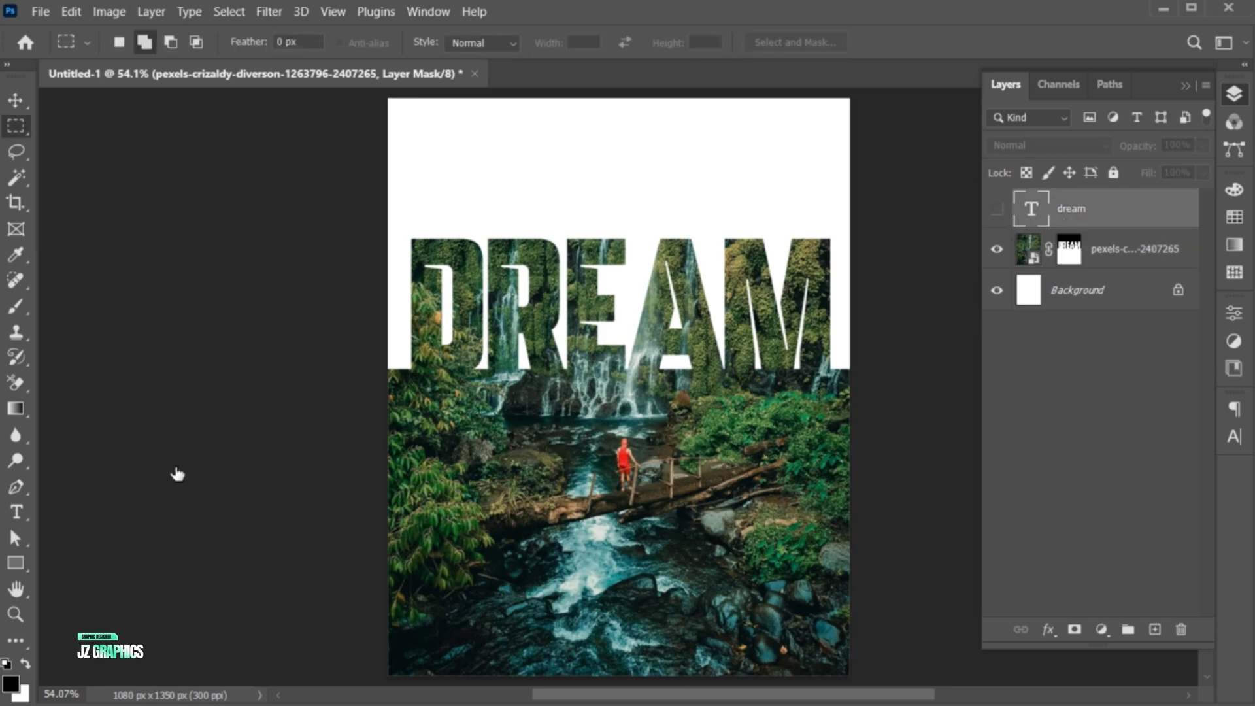
left_click(18, 511)
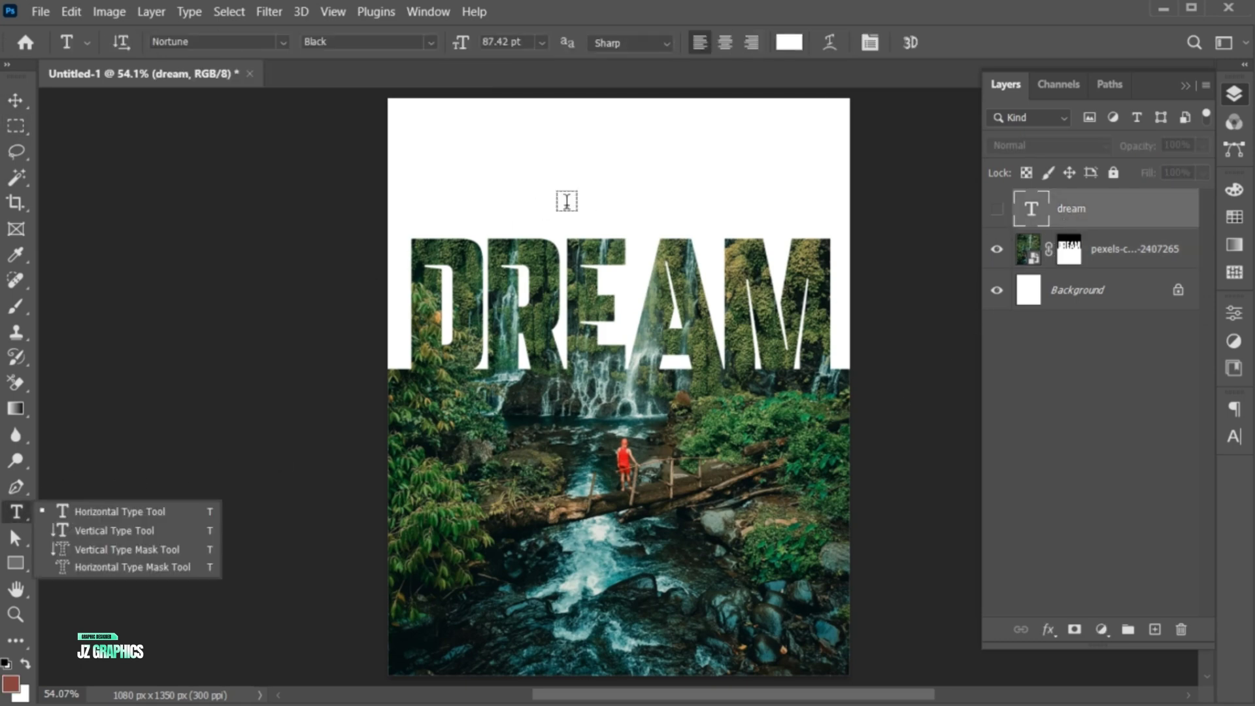
left_click(563, 196)
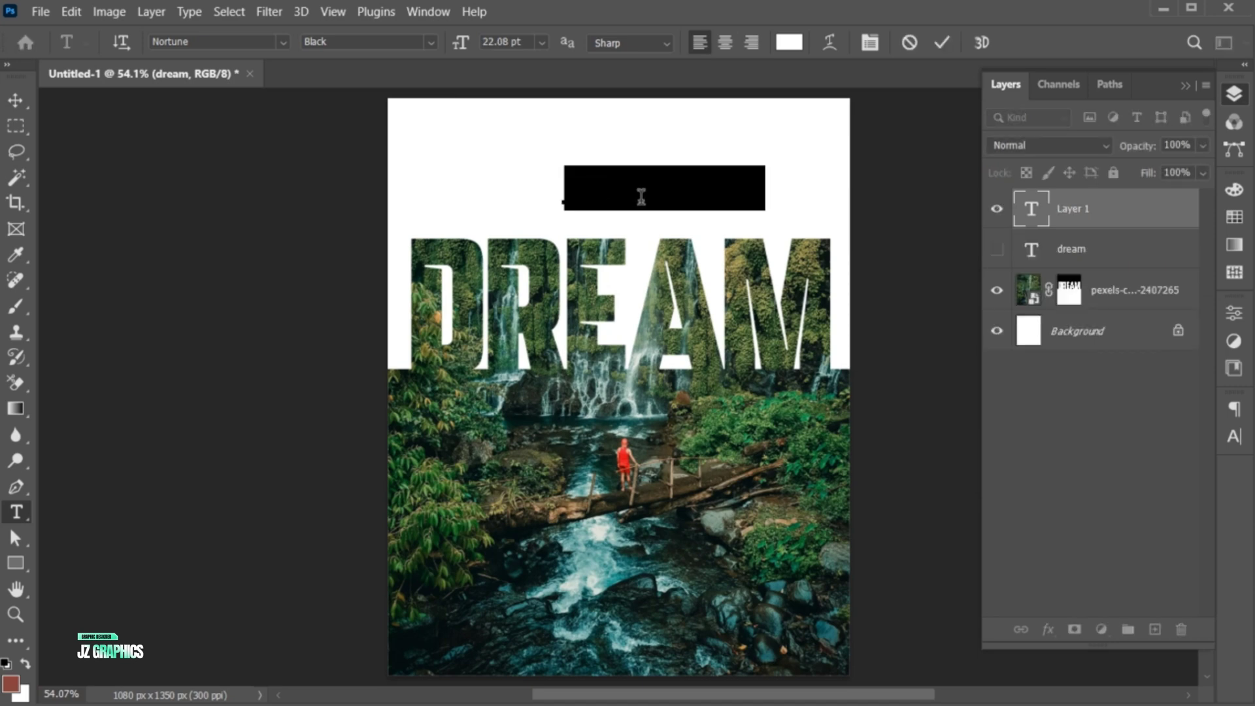
type("FOLLOW")
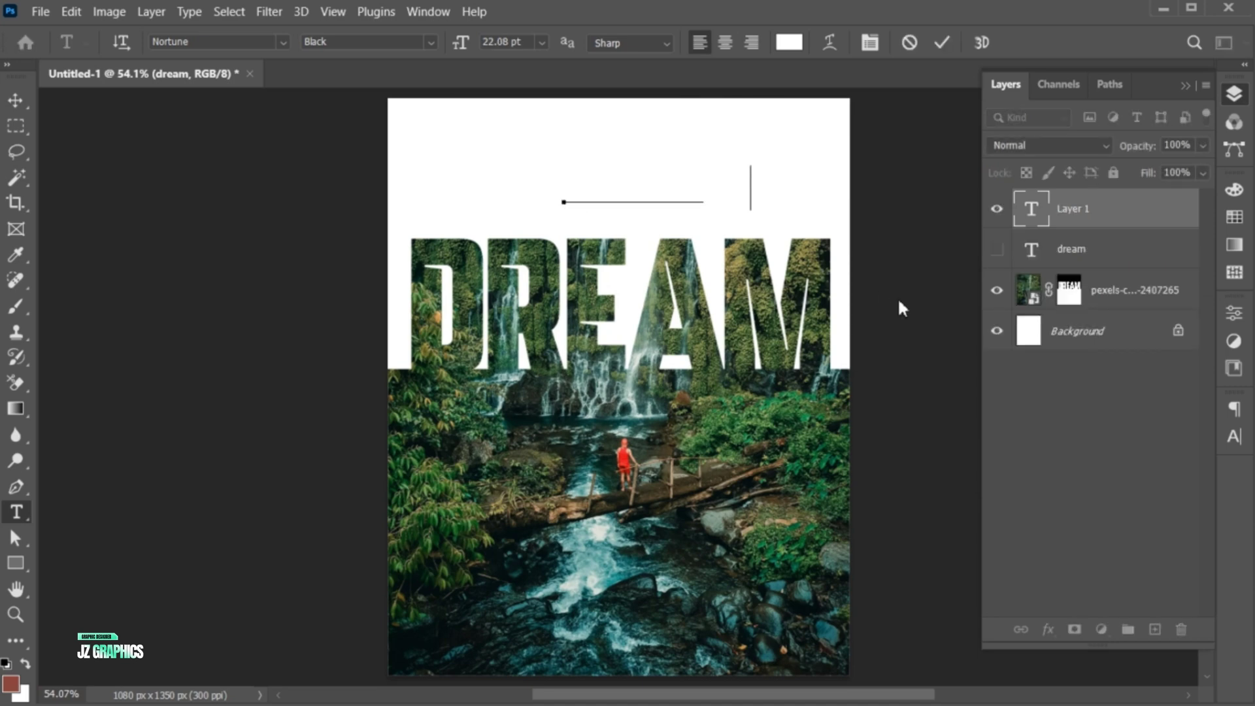
Set the color of the DESIGNED BY text to dark gray #383636
key("ctrl+a")
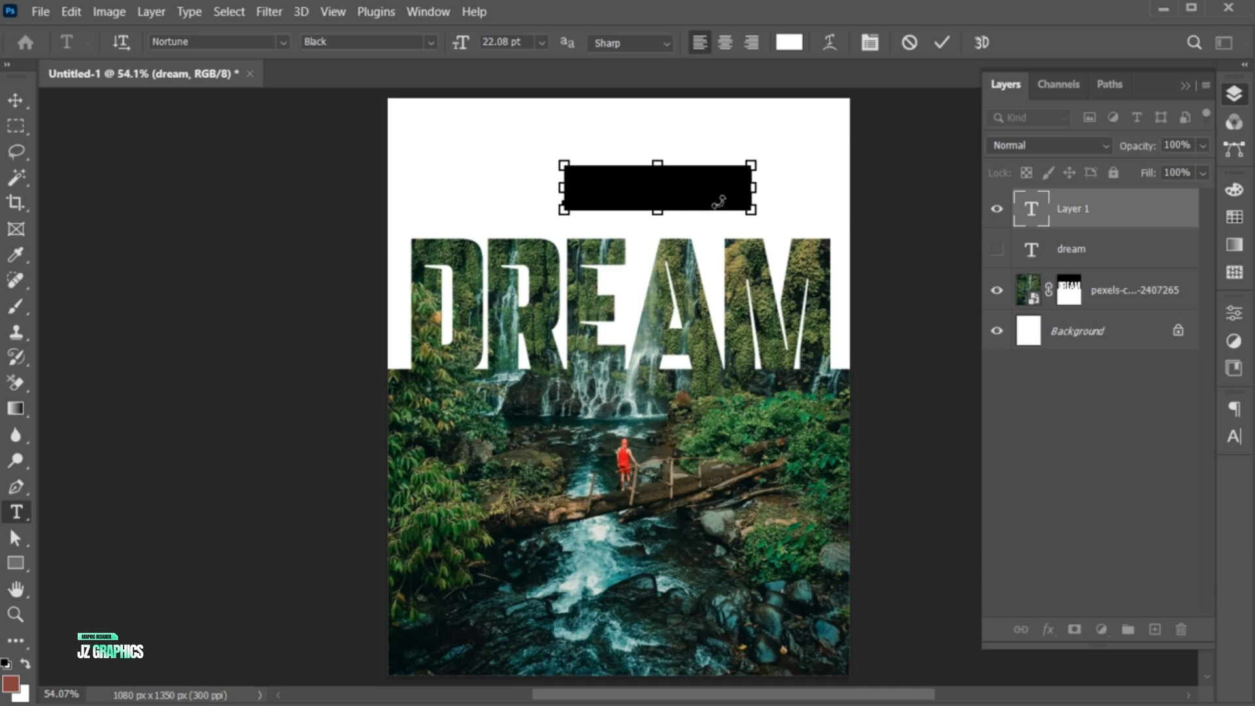
left_click(785, 45)
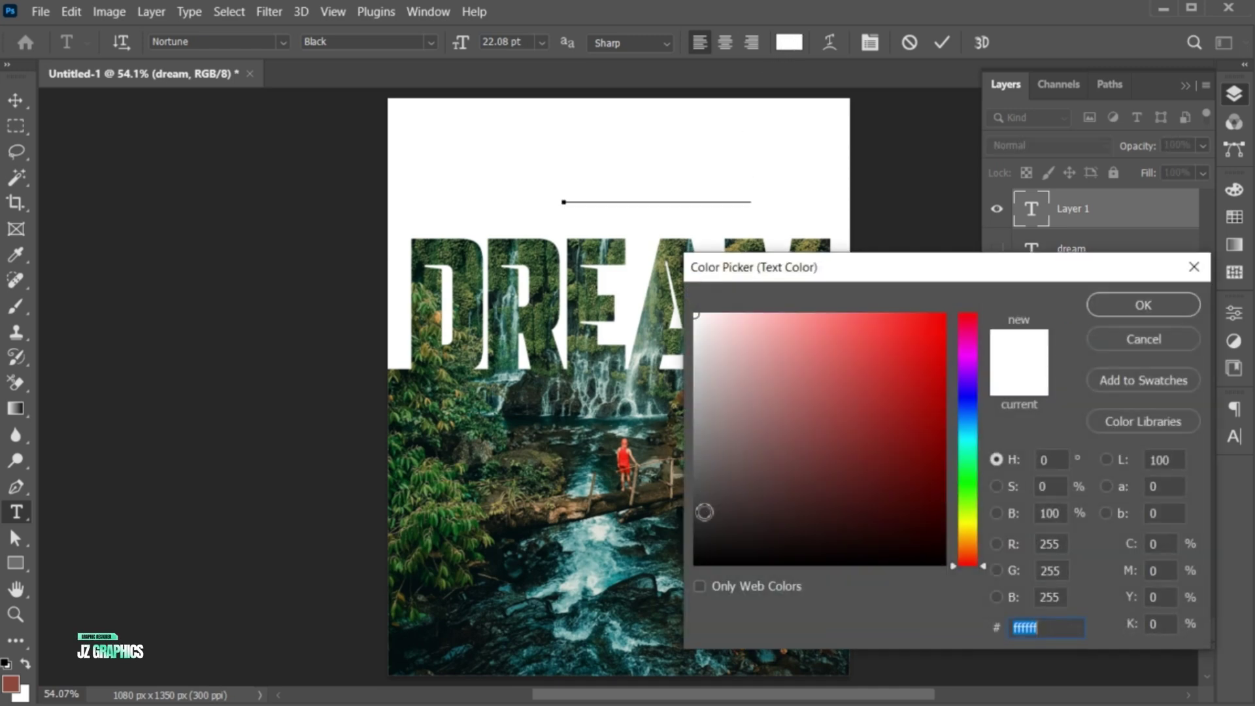
left_click(702, 511)
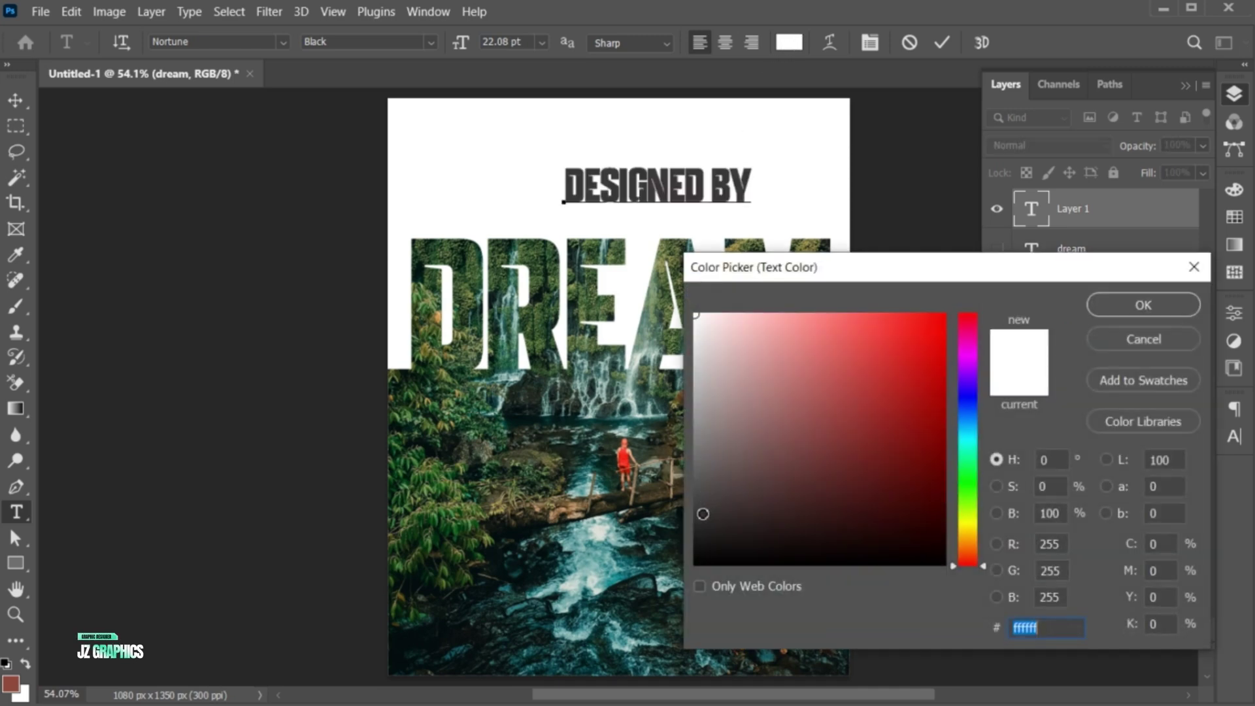
left_click(1104, 304)
Change the DESIGNED BY text's font to Montserrat Medium and commit the text
left_click(195, 41)
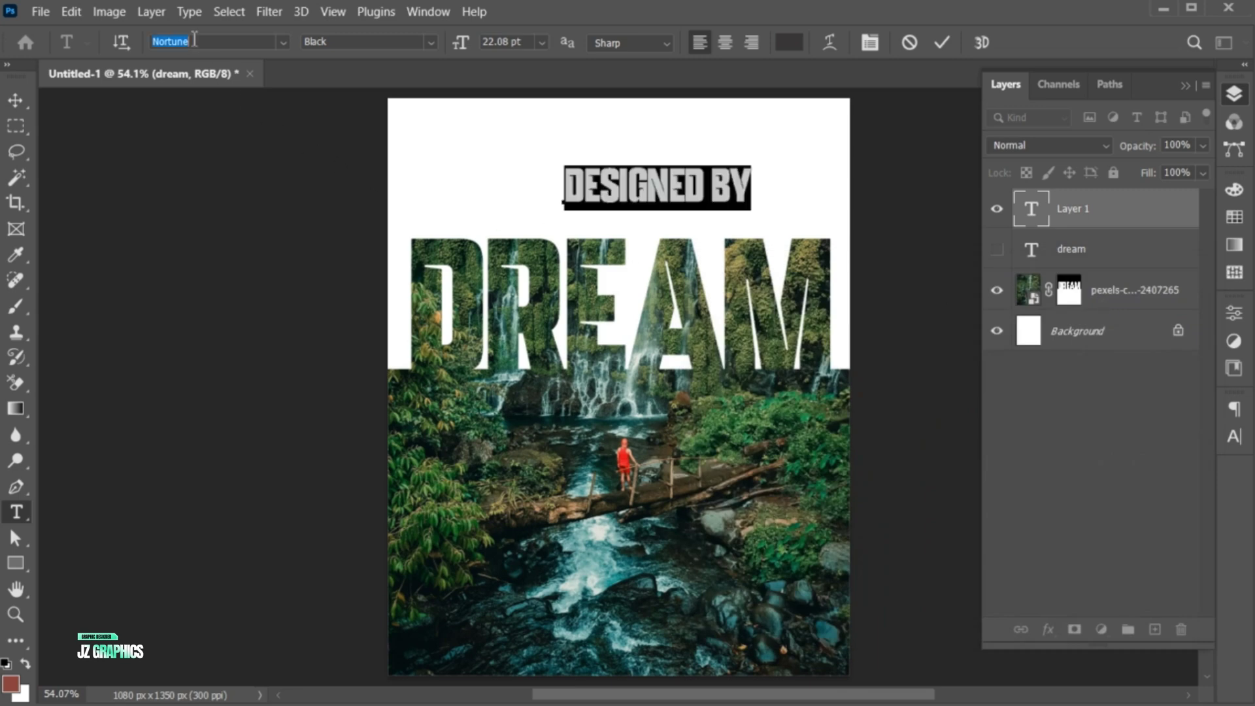
type("montse")
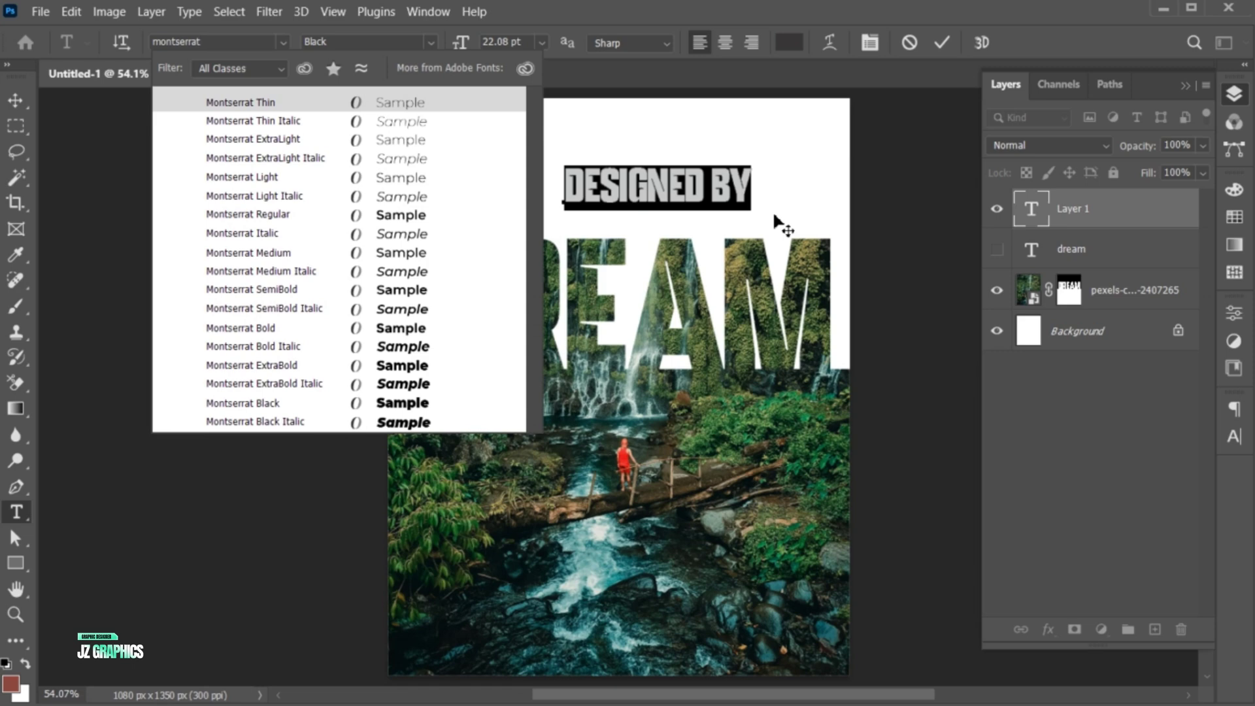
left_click(293, 252)
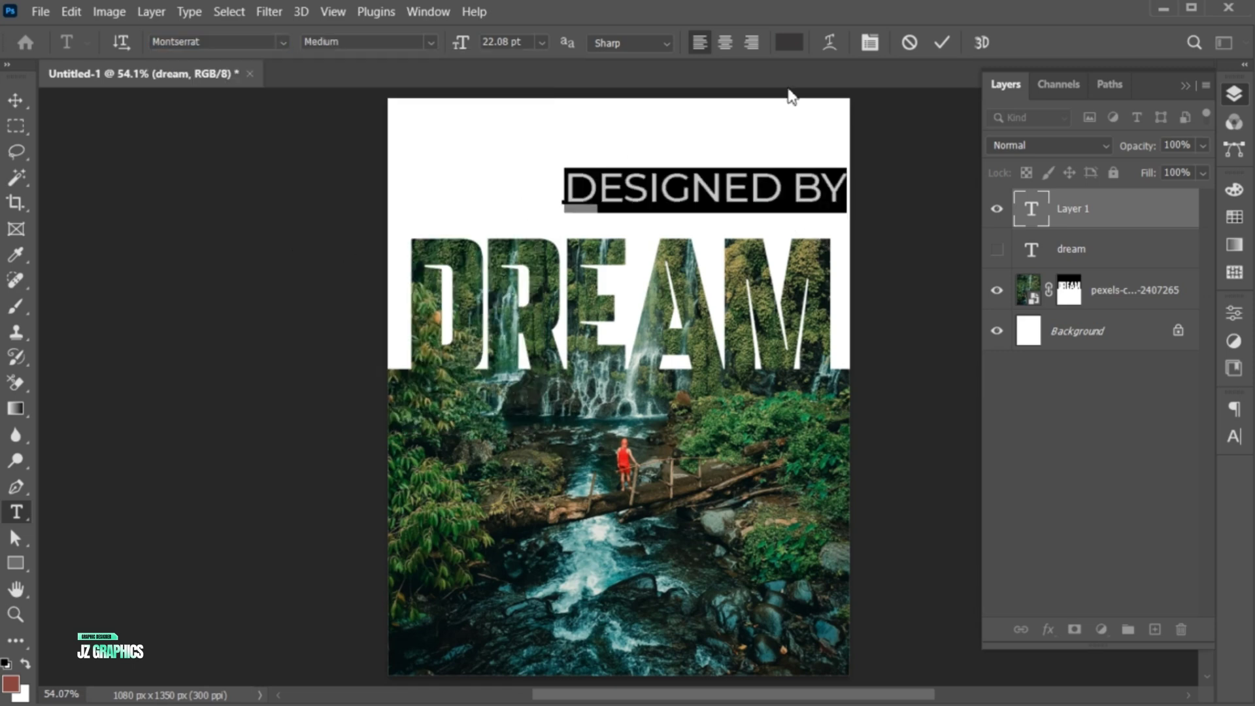
left_click(938, 40)
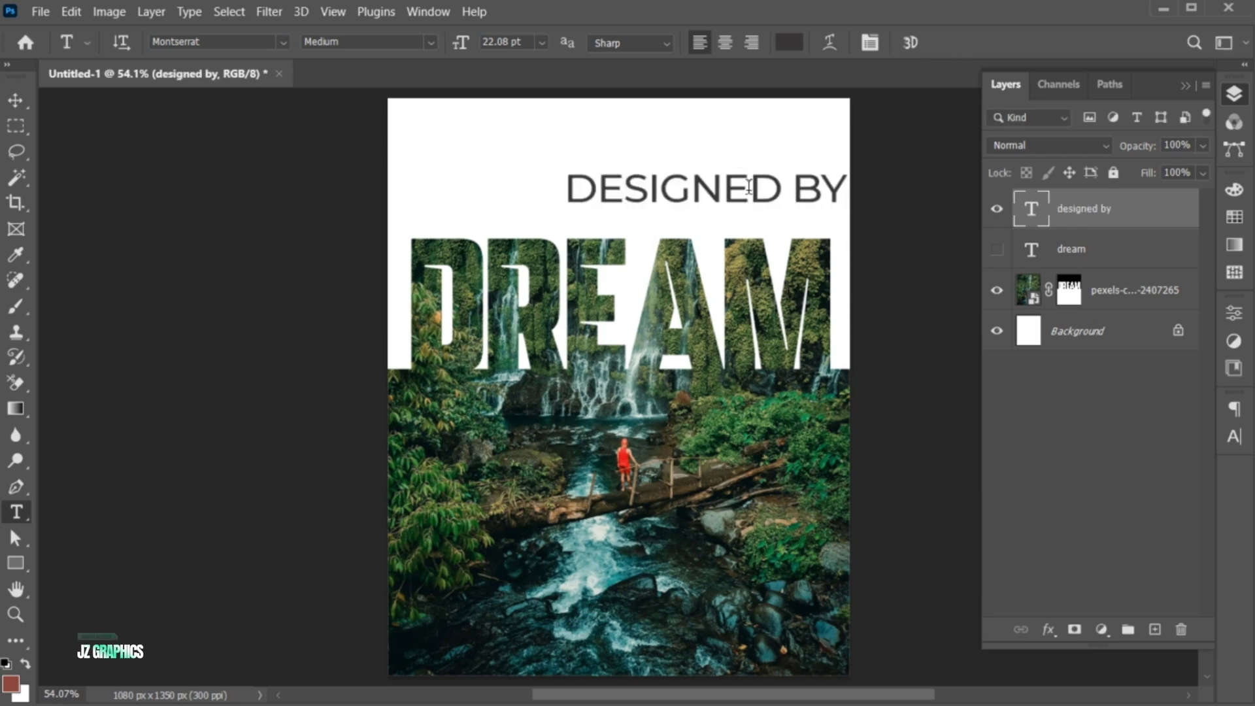
Move the DESIGNED BY text to the poster's upper-left corner and scale it down to about 5.52 pt
key("v")
left_click_drag(718, 204, 572, 149)
key("ctrl+t")
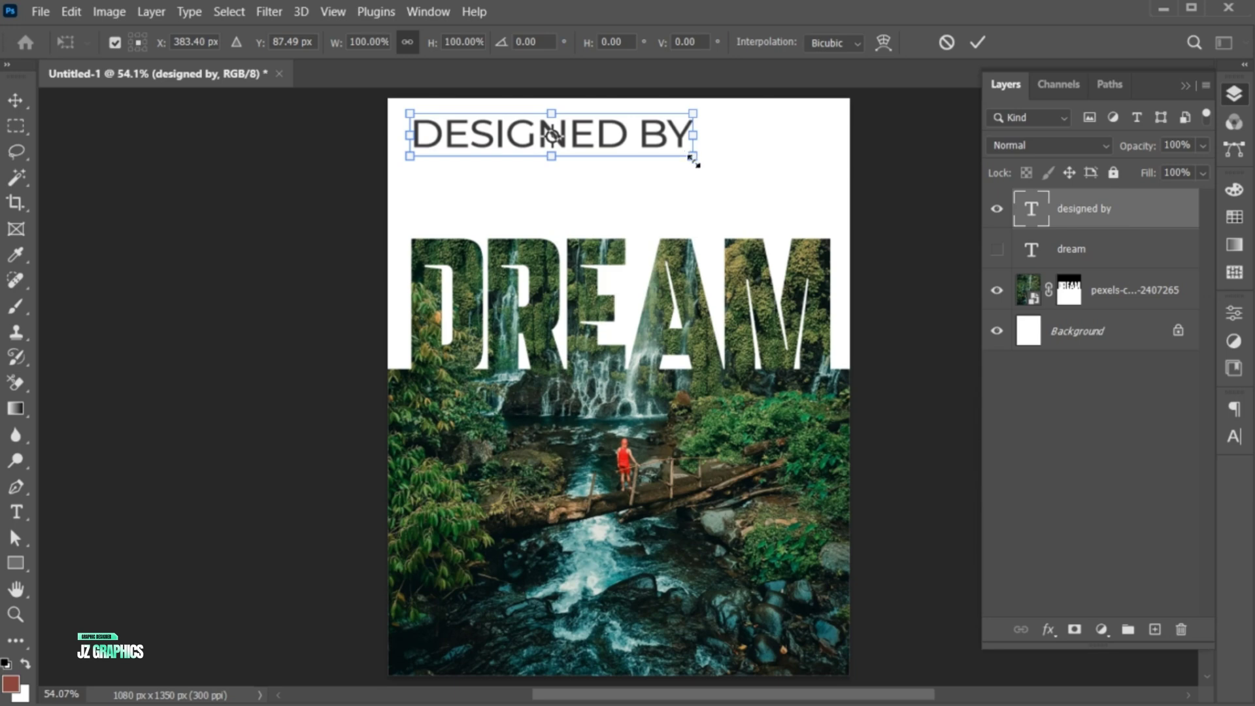
left_click_drag(693, 159, 496, 135)
key("Return")
key("ctrl")
key("ctrl+t")
key("Return")
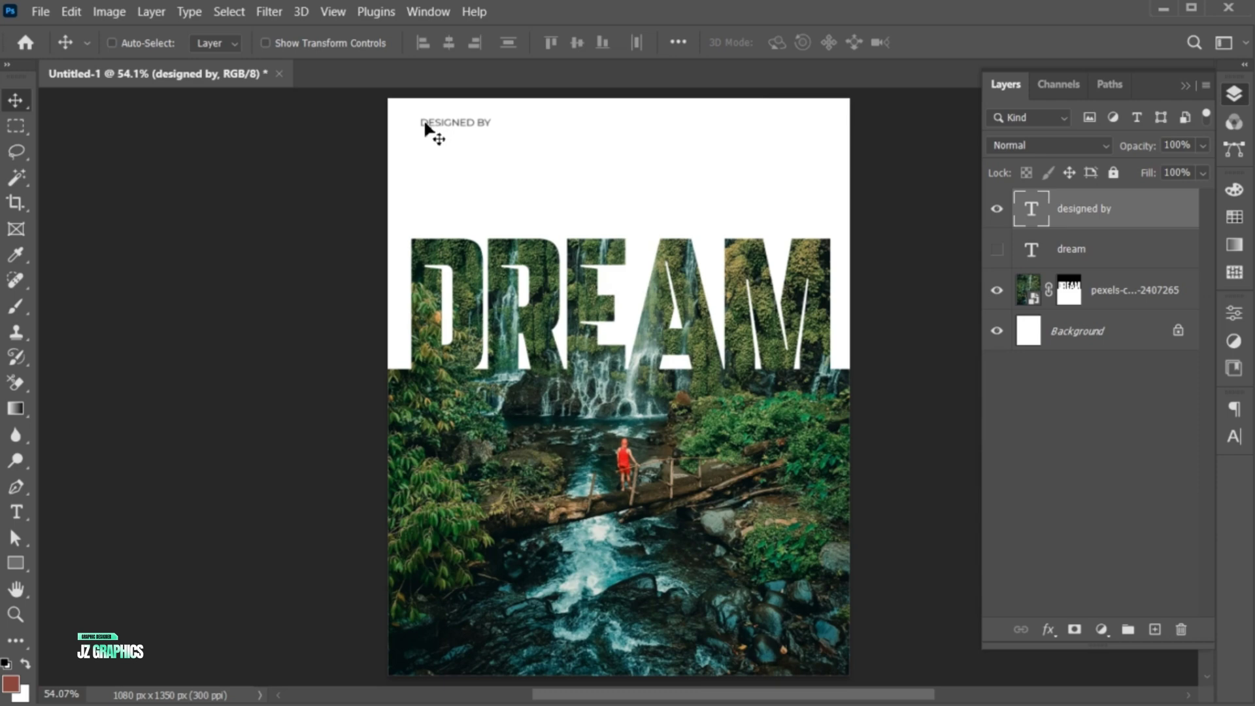
double_click(425, 128)
left_click_drag(418, 125, 484, 129)
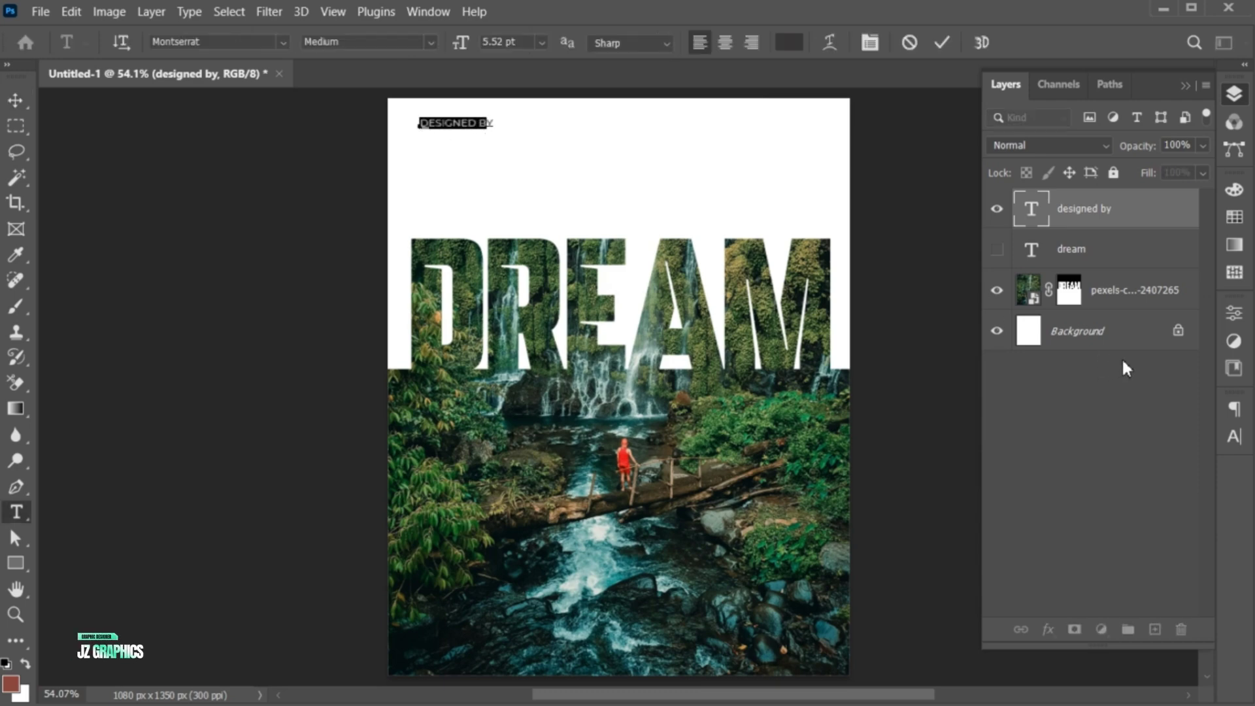
key("Escape")
key("v")
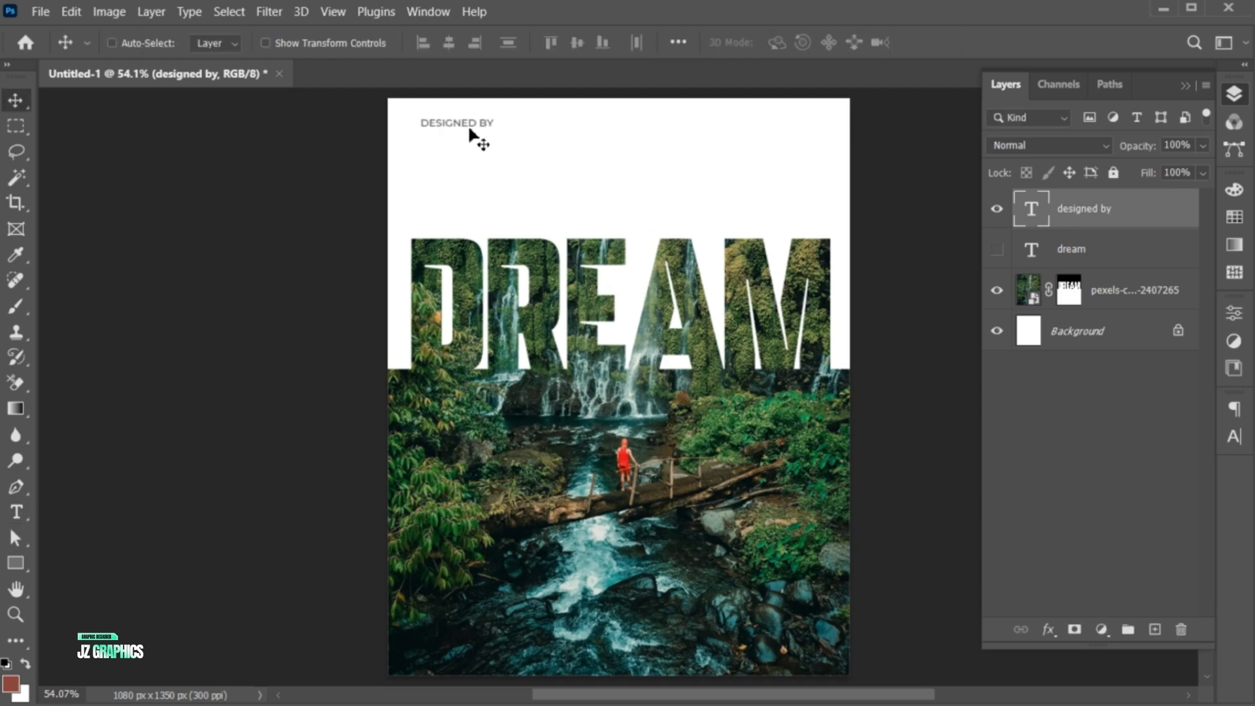
Duplicate the DESIGNED BY text directly below itself and change the copy's wording to "JZ GRAPHICS"
left_click_drag(456, 125, 456, 138)
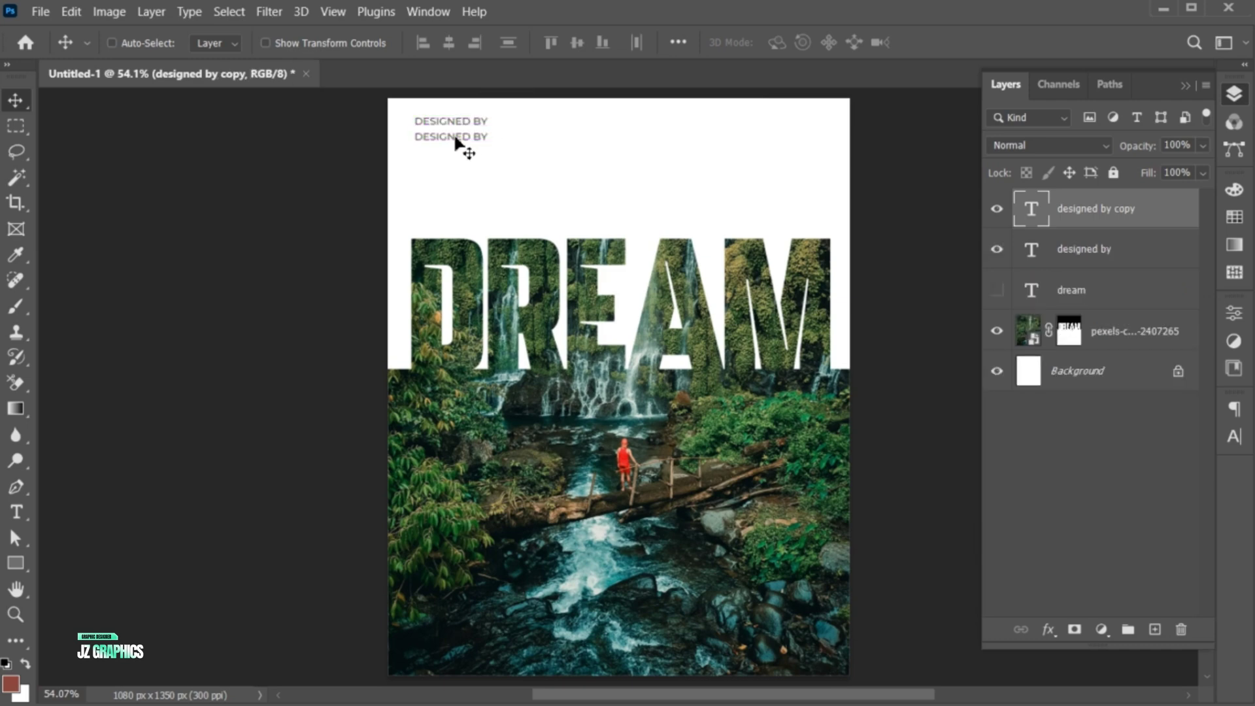
double_click(460, 138)
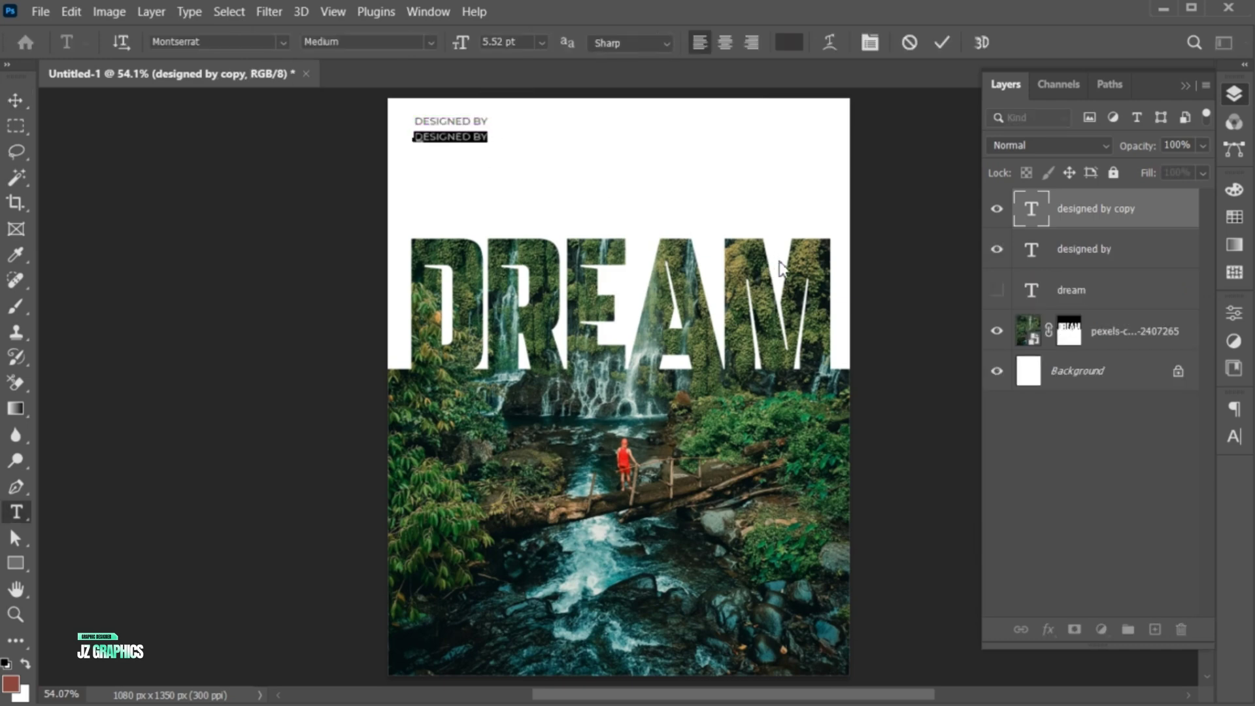
type("JZ GRAP")
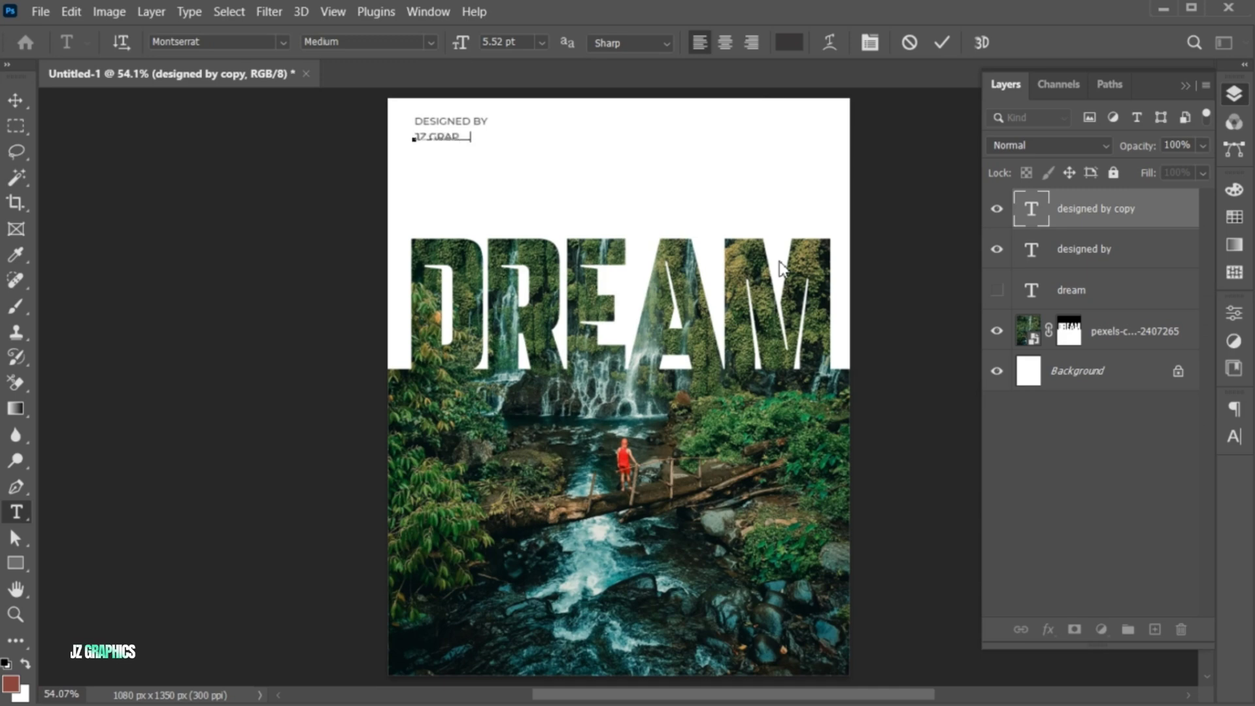
type("HICS")
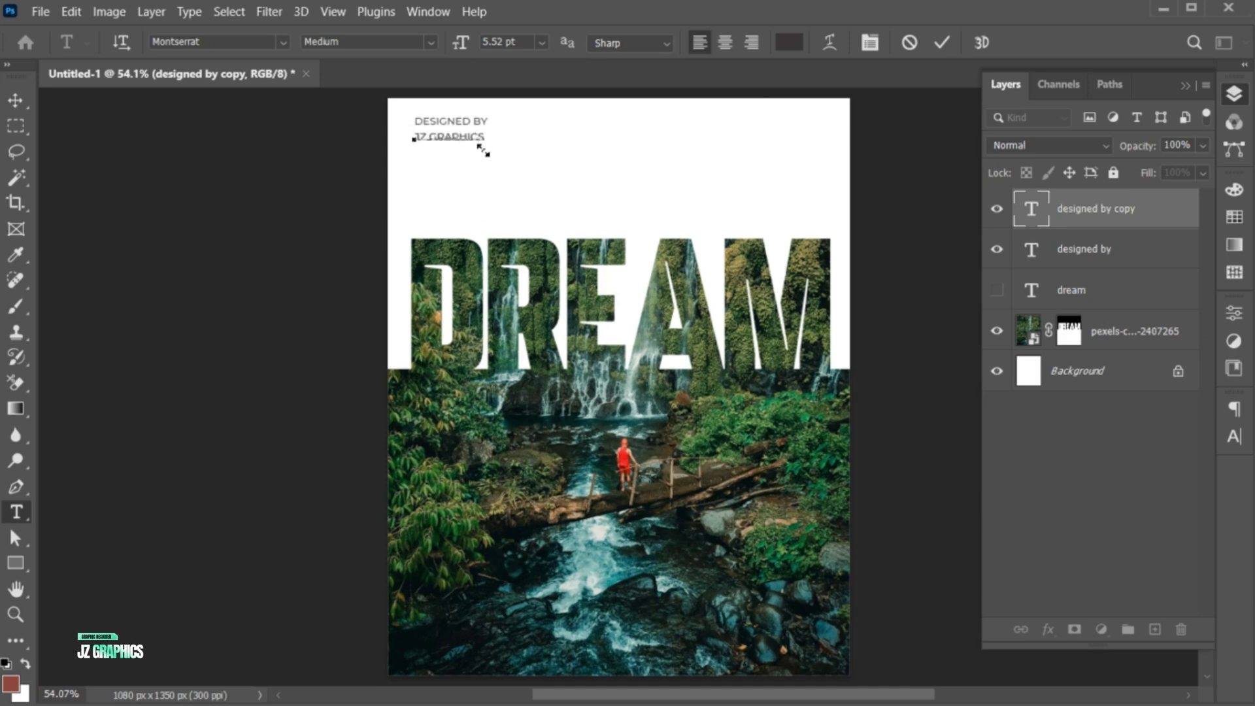
Set the JZ GRAPHICS text to Montserrat Bold with a tracking of 400
key("ctrl")
key("ctrl+a")
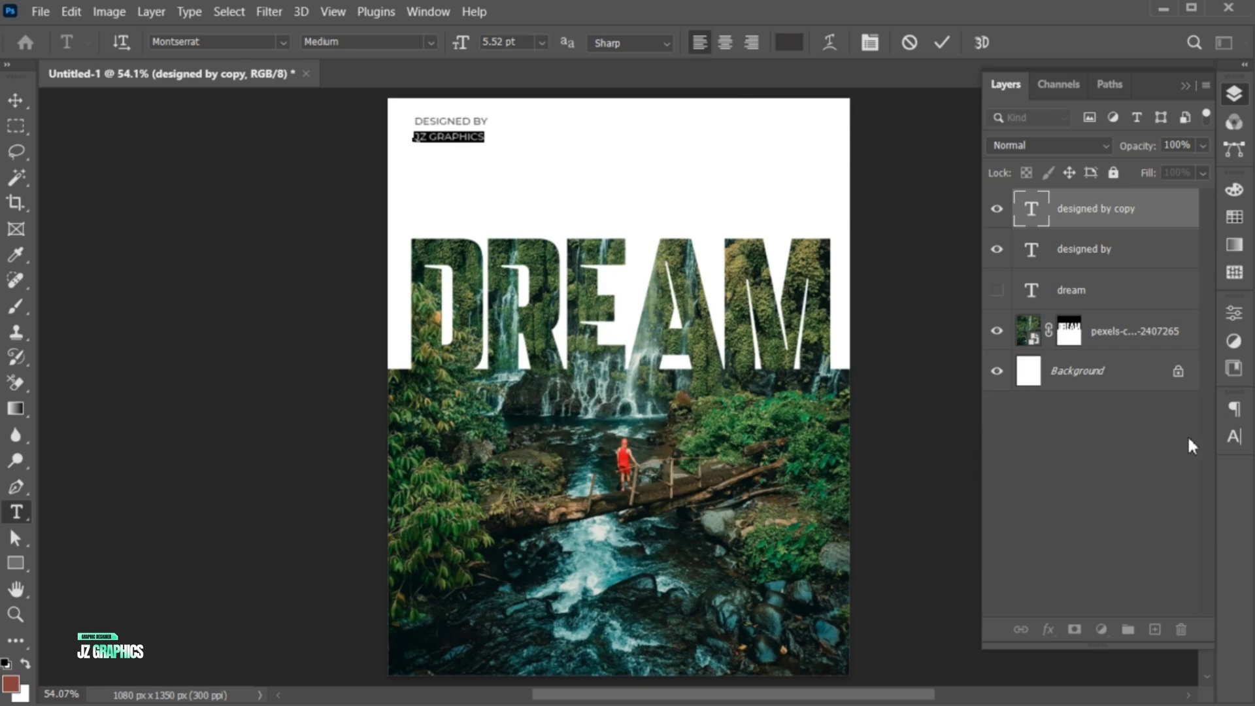
left_click(1233, 438)
left_click(1203, 437)
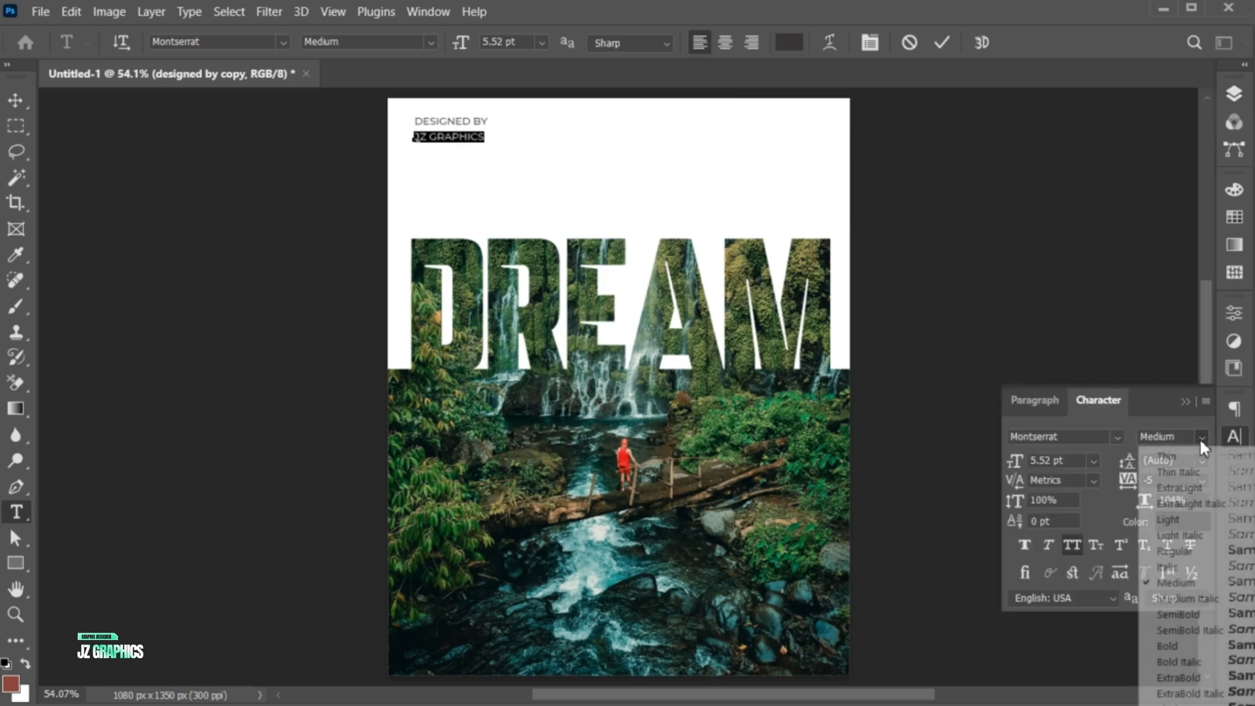
left_click(1186, 643)
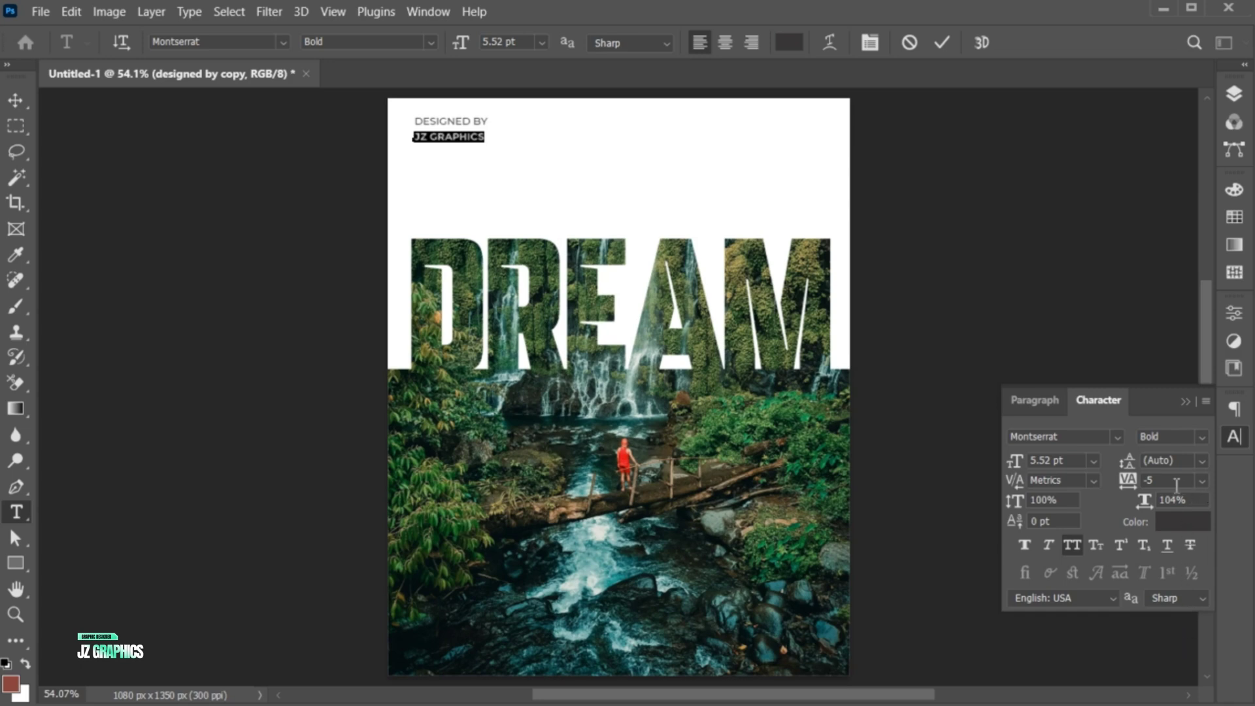
left_click(1133, 485)
type("400")
key("Return")
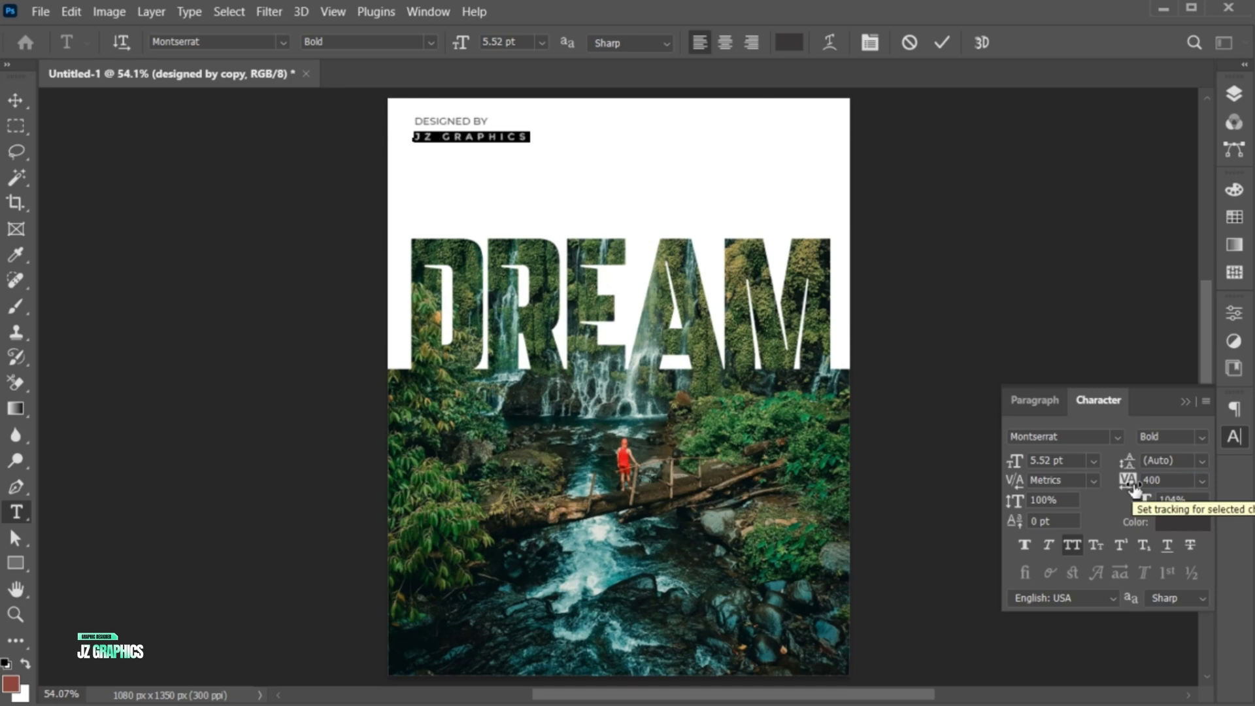
Color the JZ GRAPHICS text a more saturated green based on a foliage color sampled from the photo, and commit the text
left_click(1174, 521)
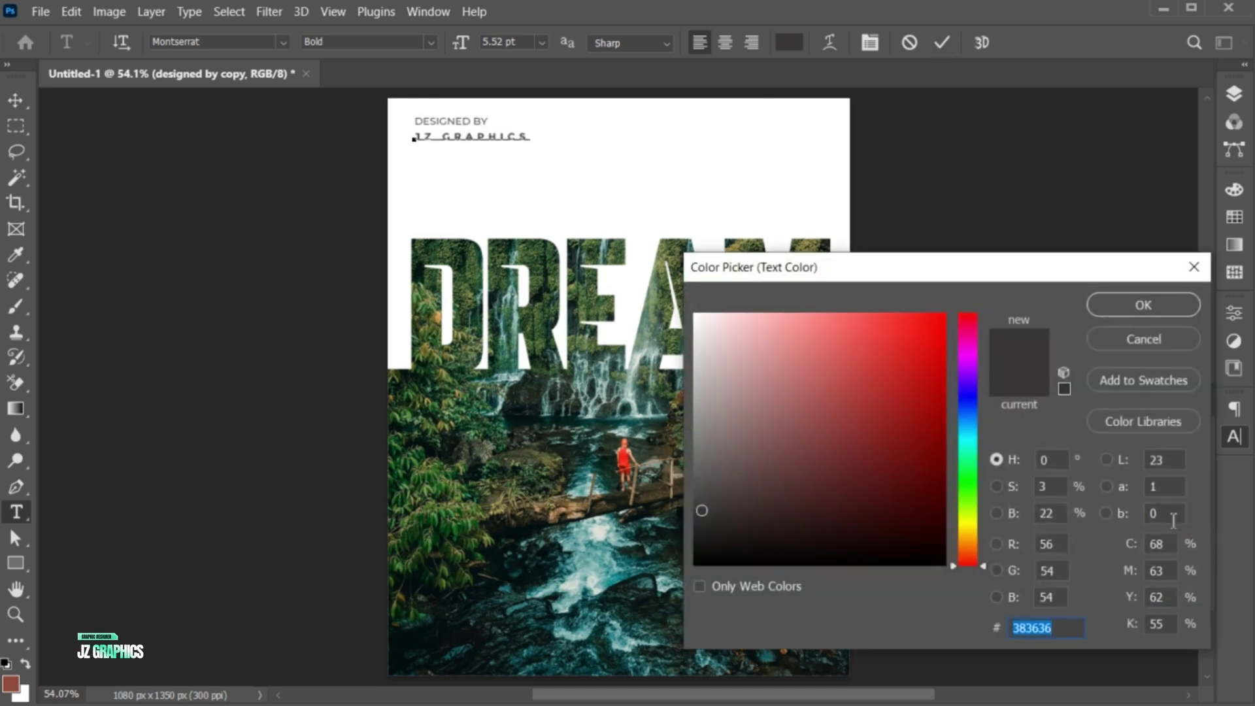
left_click(602, 247)
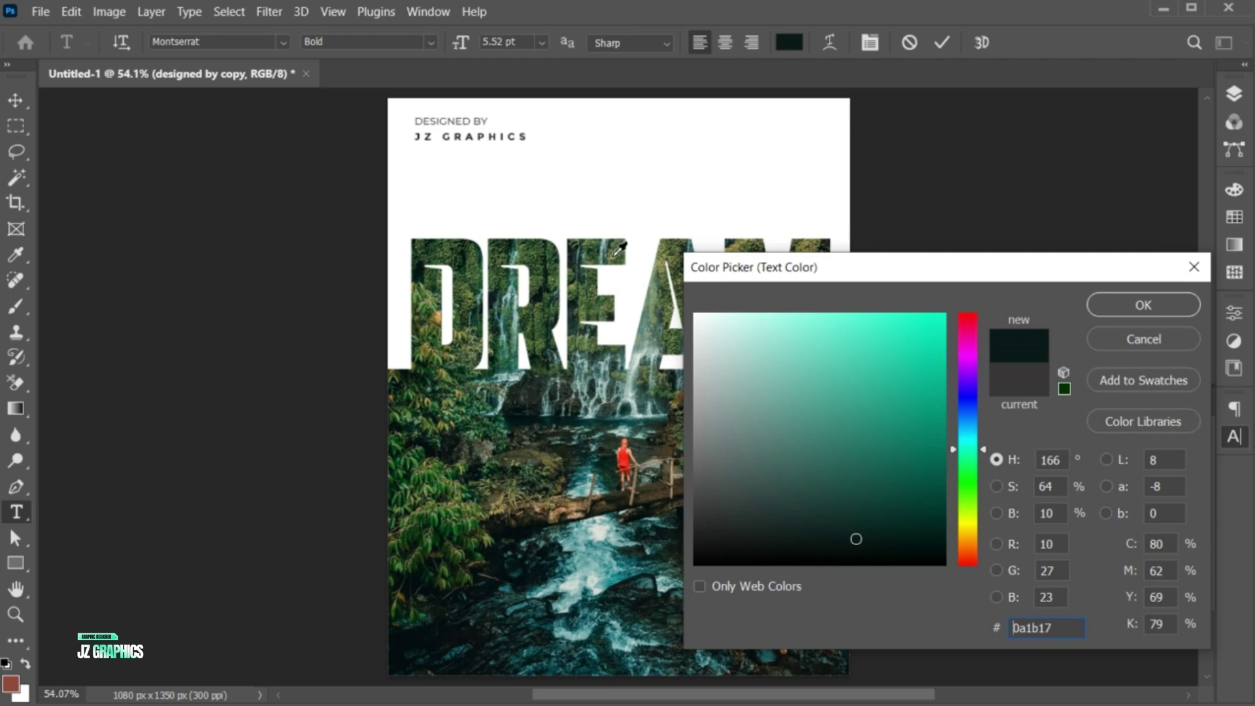
left_click(621, 250)
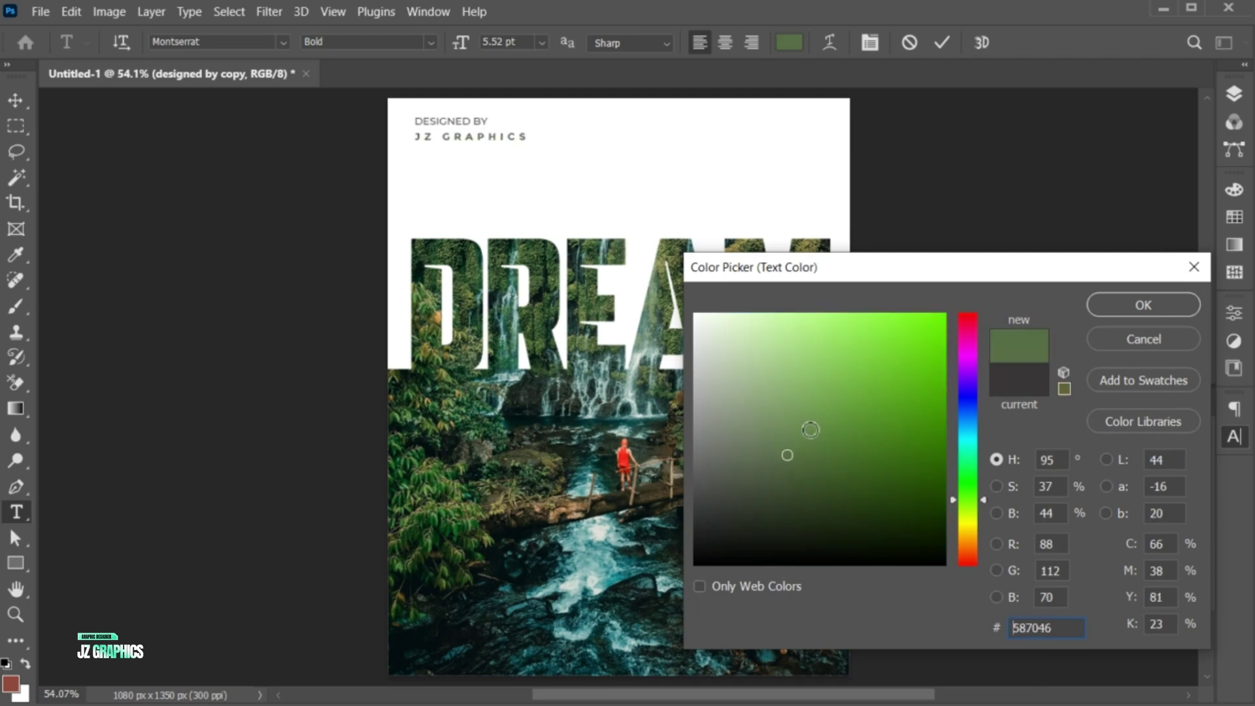
left_click(835, 448)
left_click_drag(838, 455, 843, 467)
left_click(1144, 305)
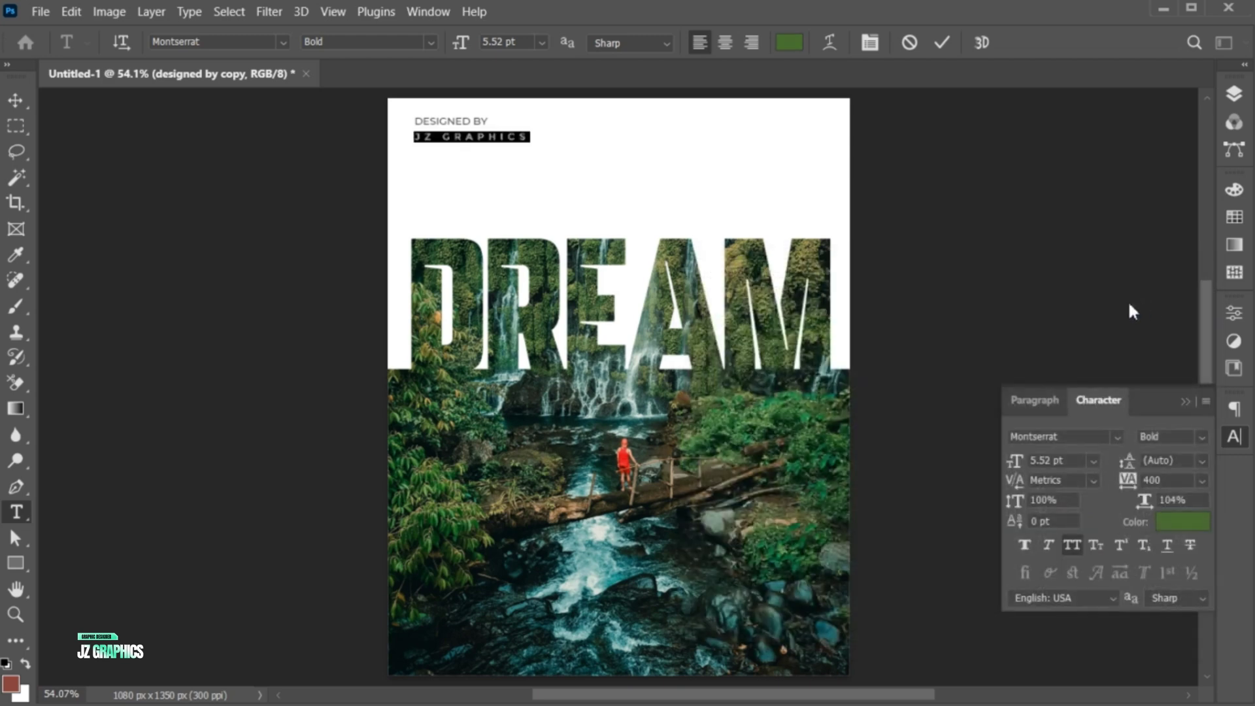
left_click(942, 43)
Scale the JZ GRAPHICS text to about 120% and align its left edge under the DESIGNED BY line
key("v")
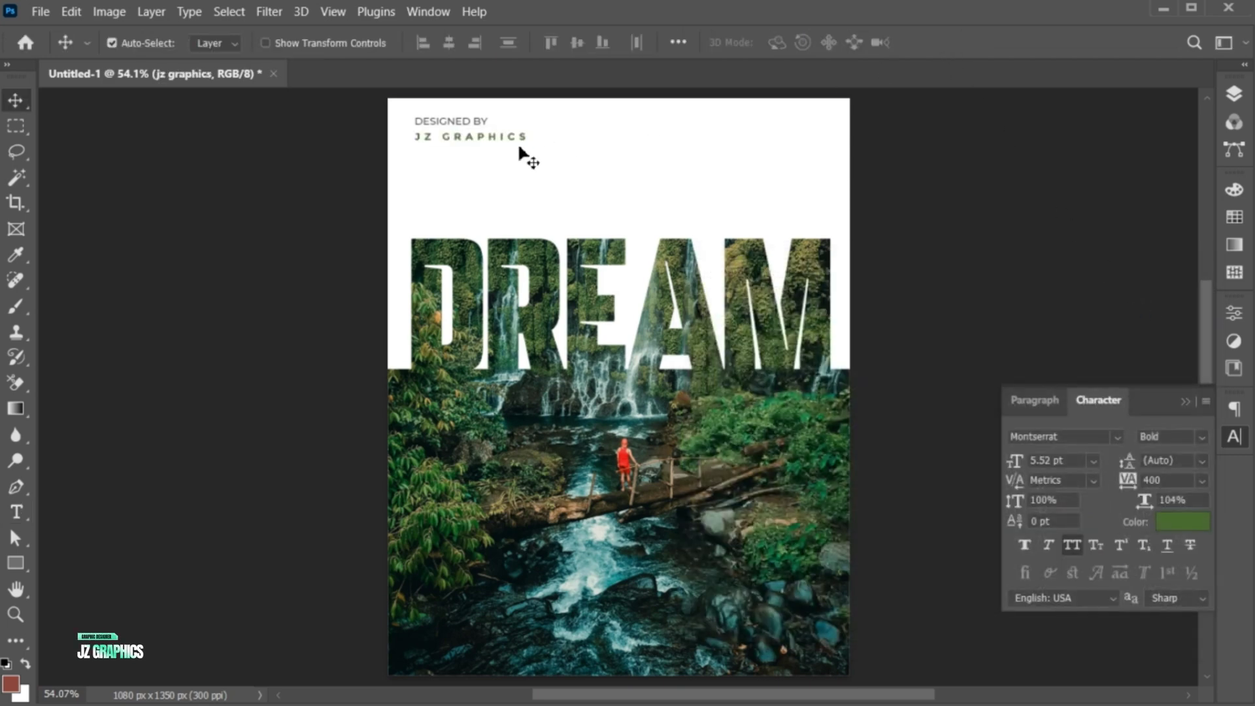
key("ctrl+t")
left_click_drag(540, 150, 546, 154)
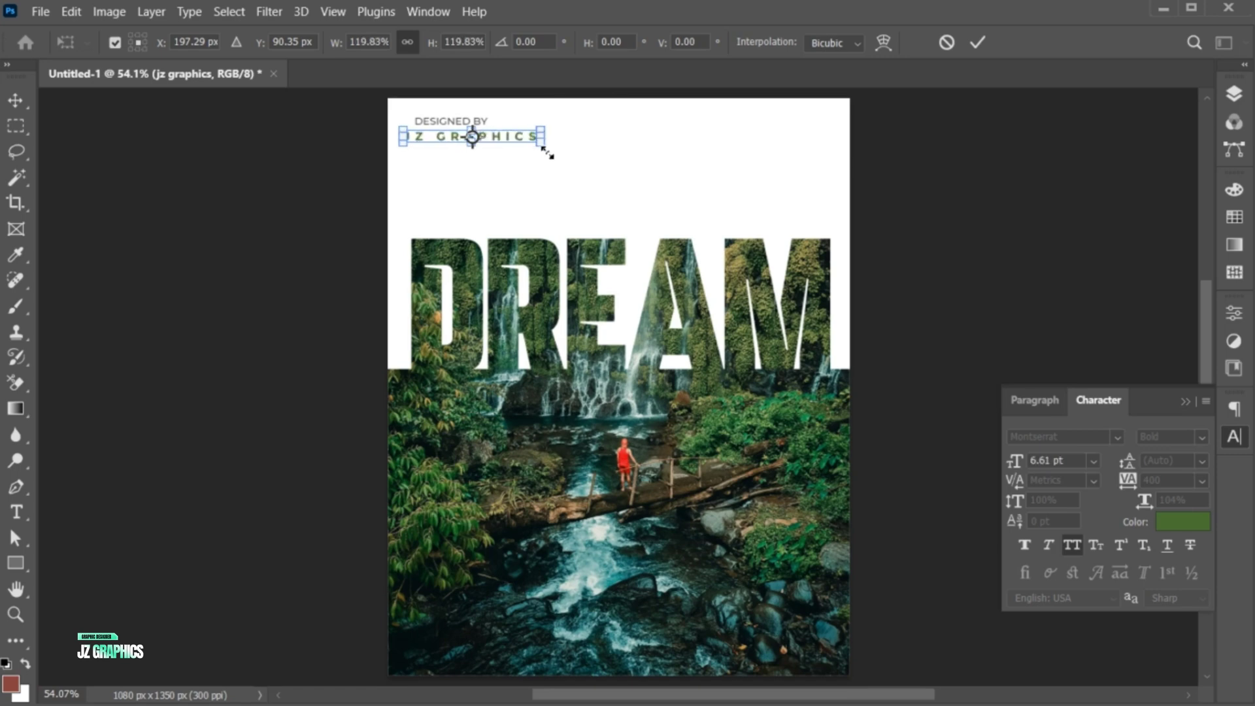
key("Return")
mouse_move(416, 149)
left_mouse_down()
mouse_move(432, 139)
mouse_move(433, 155)
left_mouse_up()
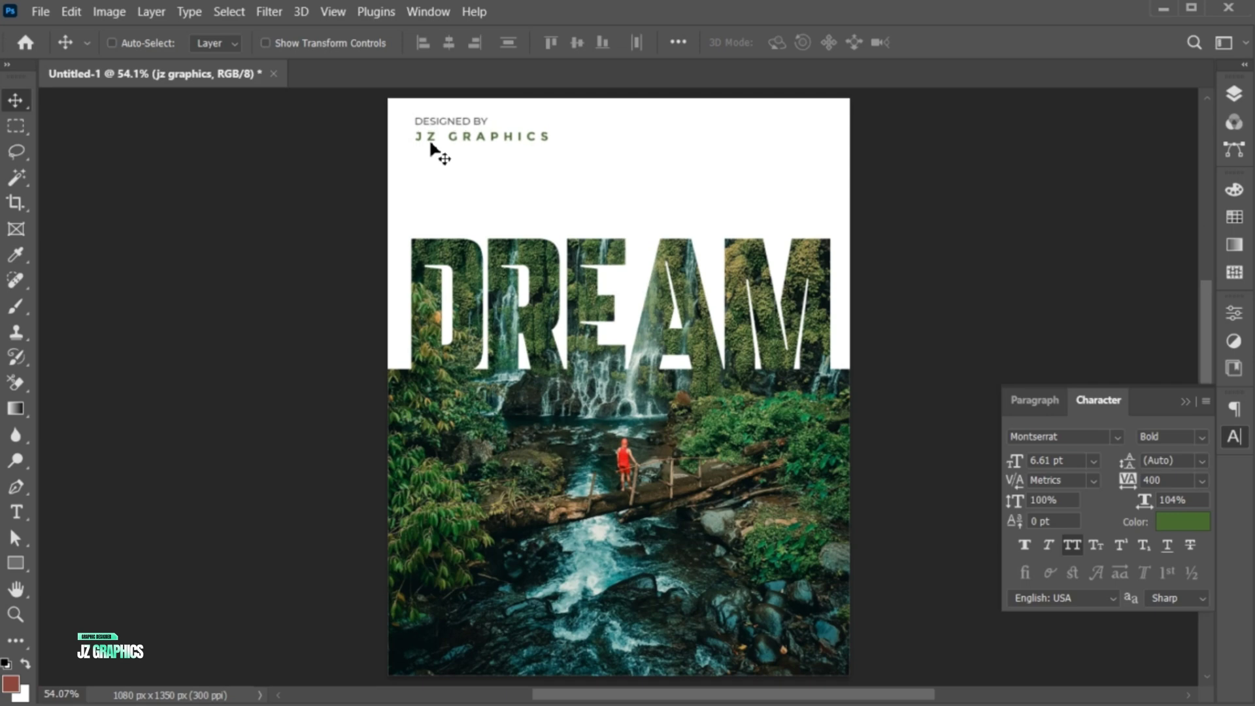
left_click(1185, 401)
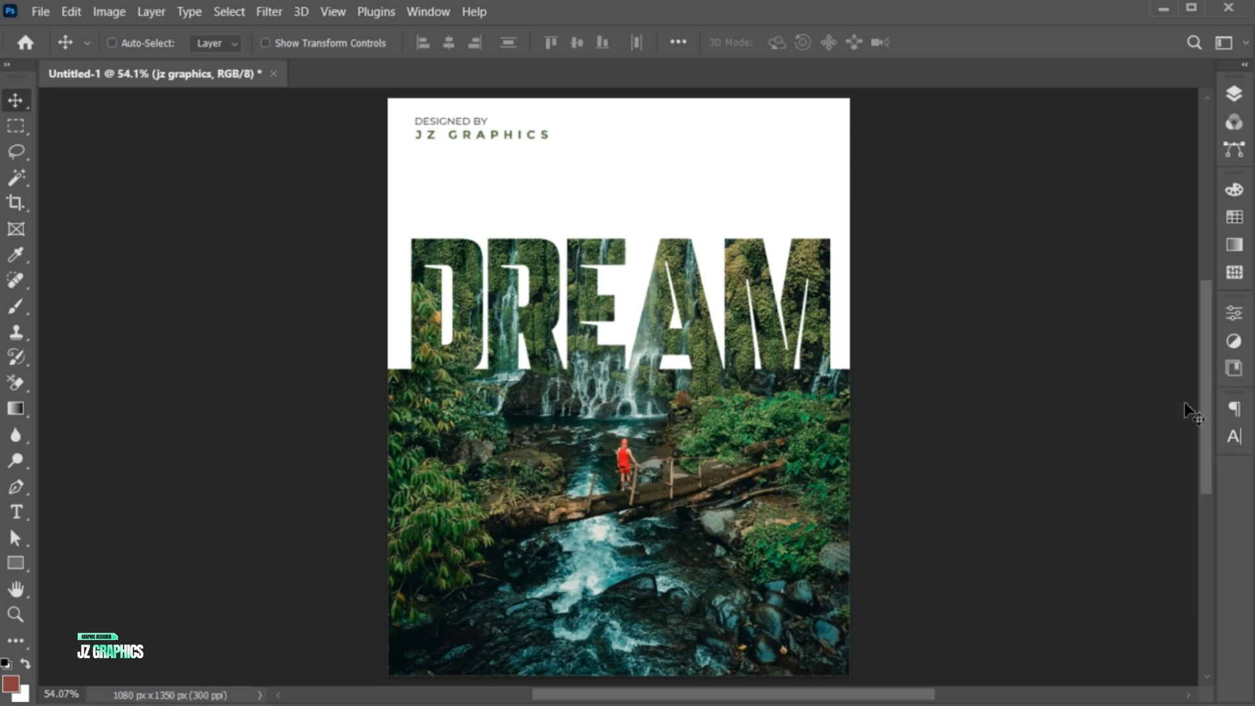
Add a new text layer reading "Fearlessly" in the white area just above the DREAM lettering
key("t")
left_click(540, 206)
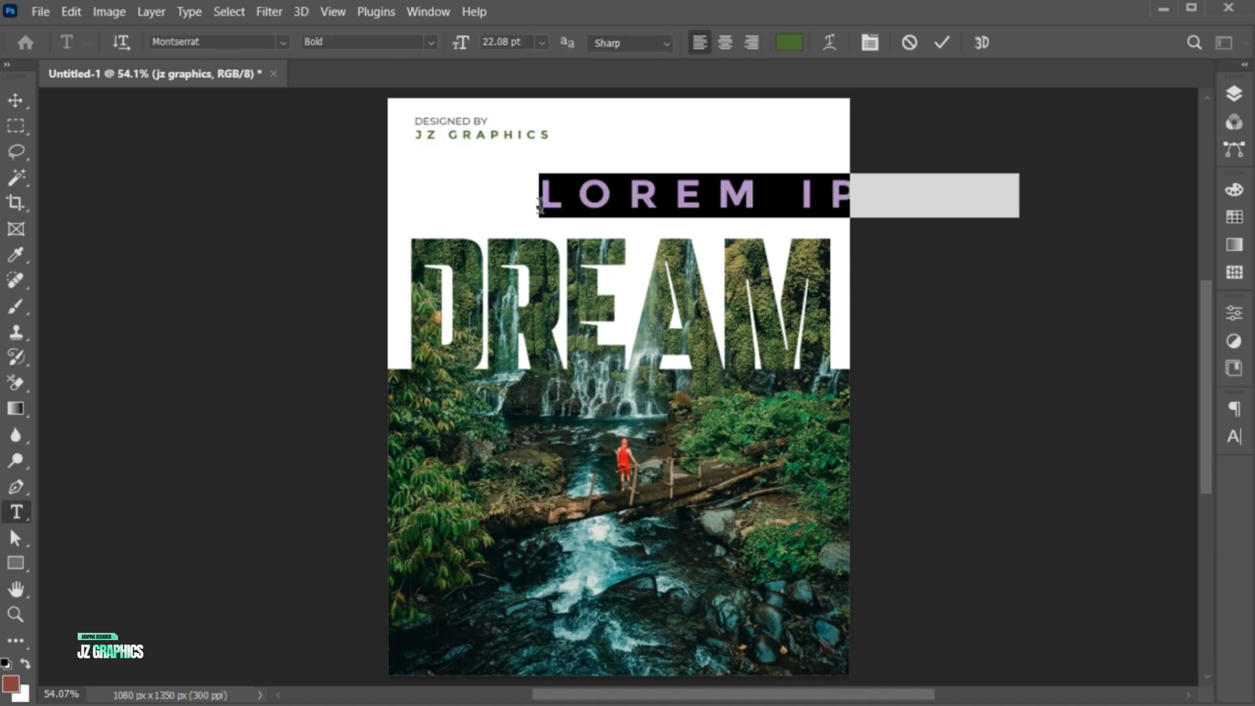
type("FEARLESS")
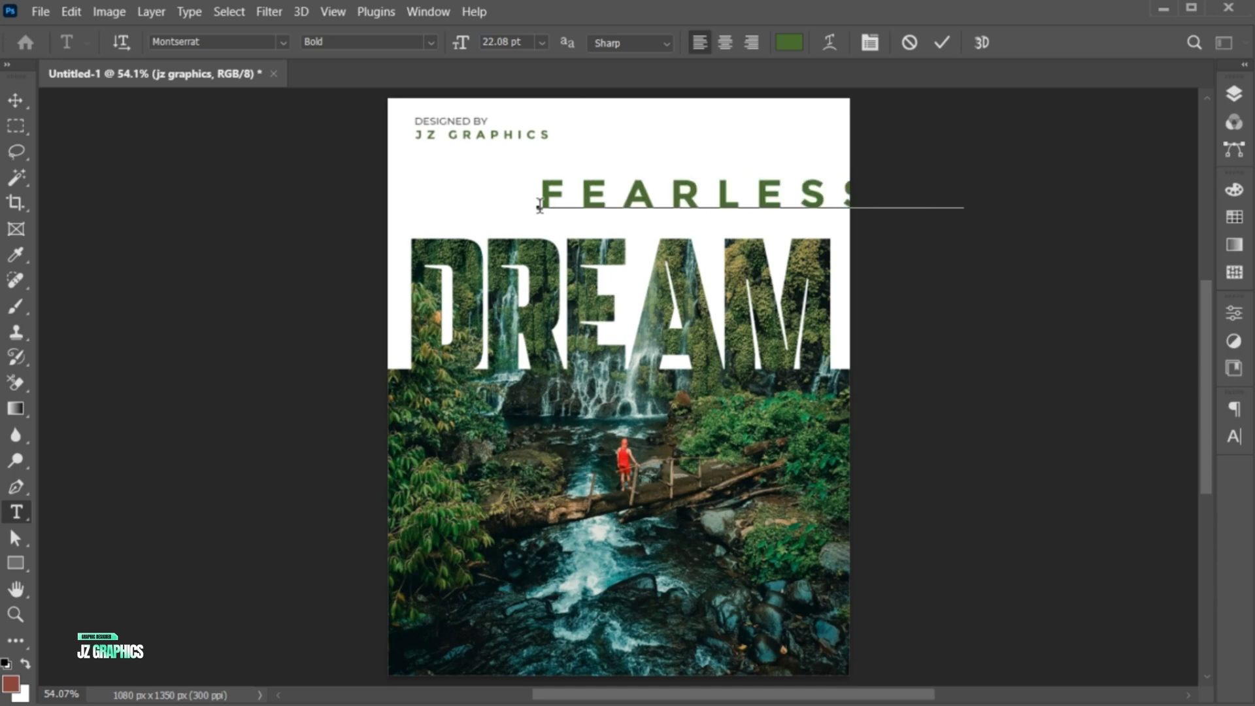
Change the font of the whole Fearlessly text to Blacksword Regular
key("ctrl+a")
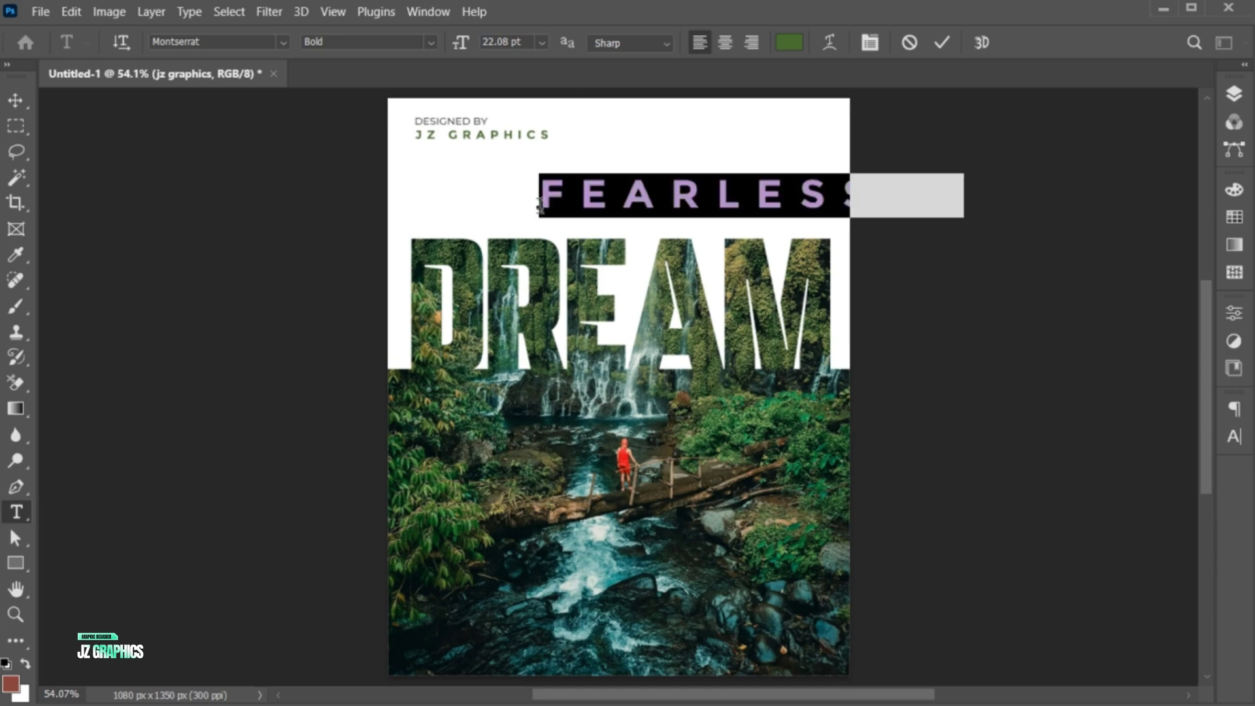
left_click(209, 38)
type("blackswo")
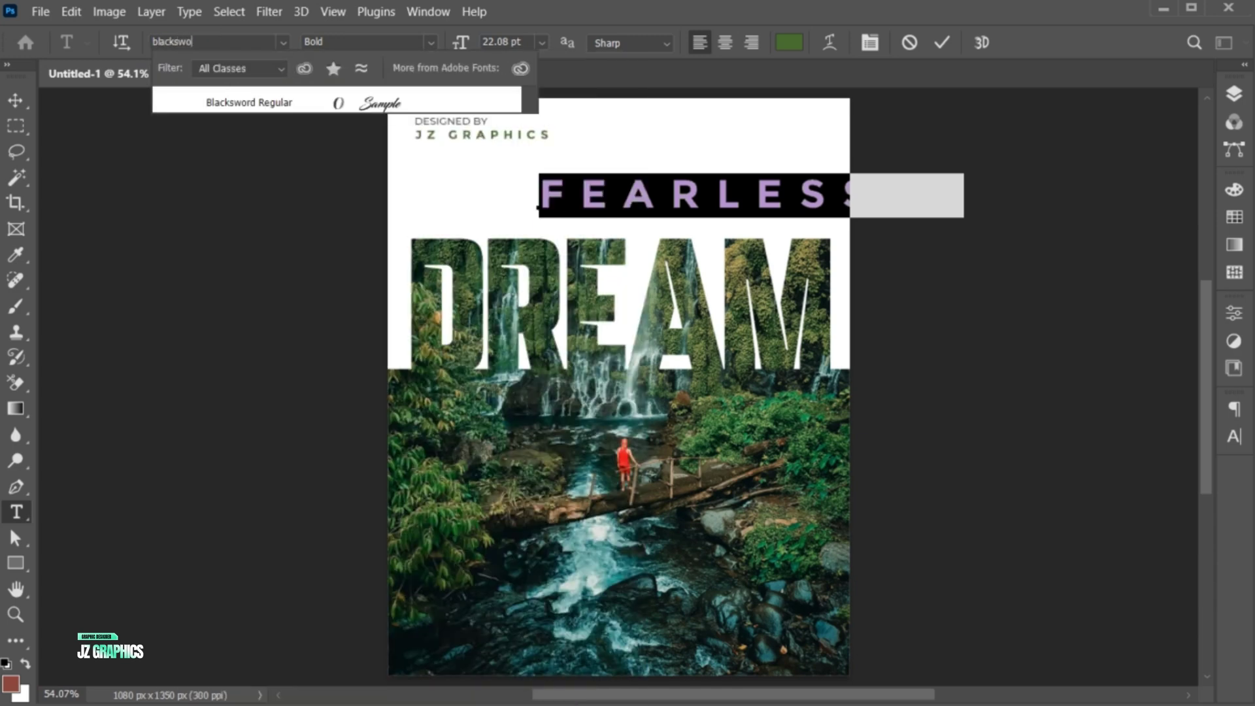
type("r")
left_click(238, 102)
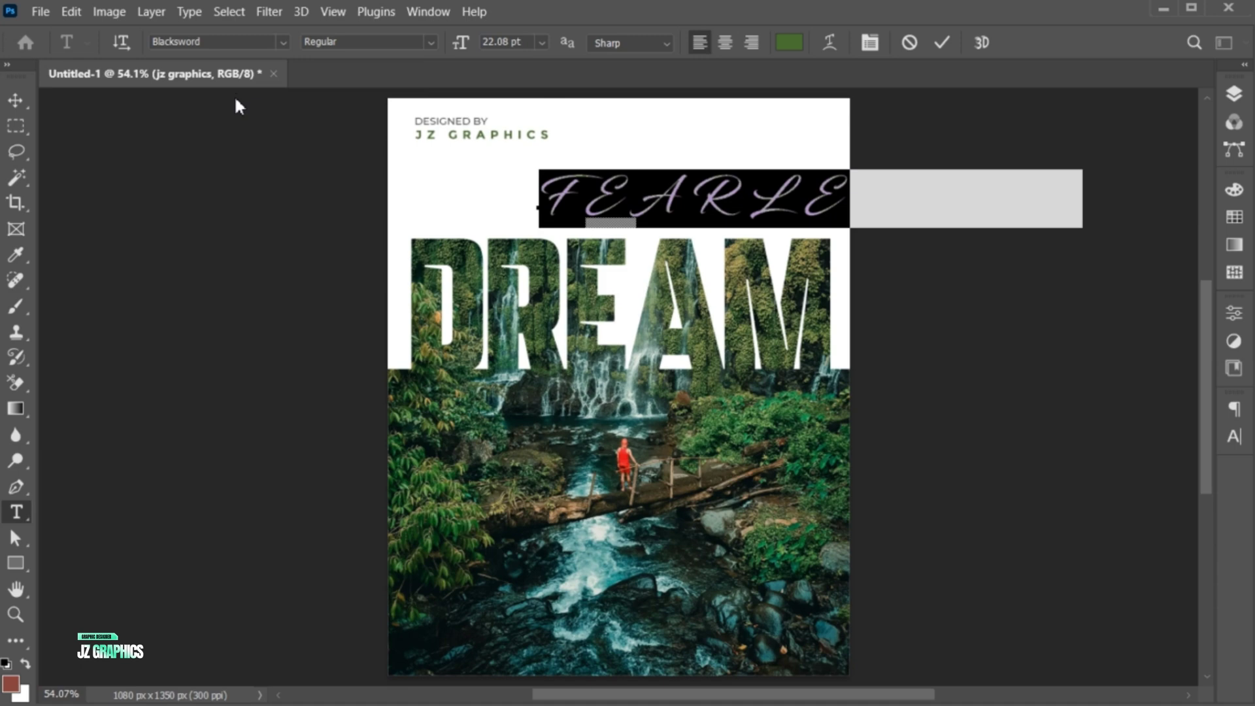
Turn off All Caps for the Fearlessly text and set its tracking to 10
left_click(1234, 437)
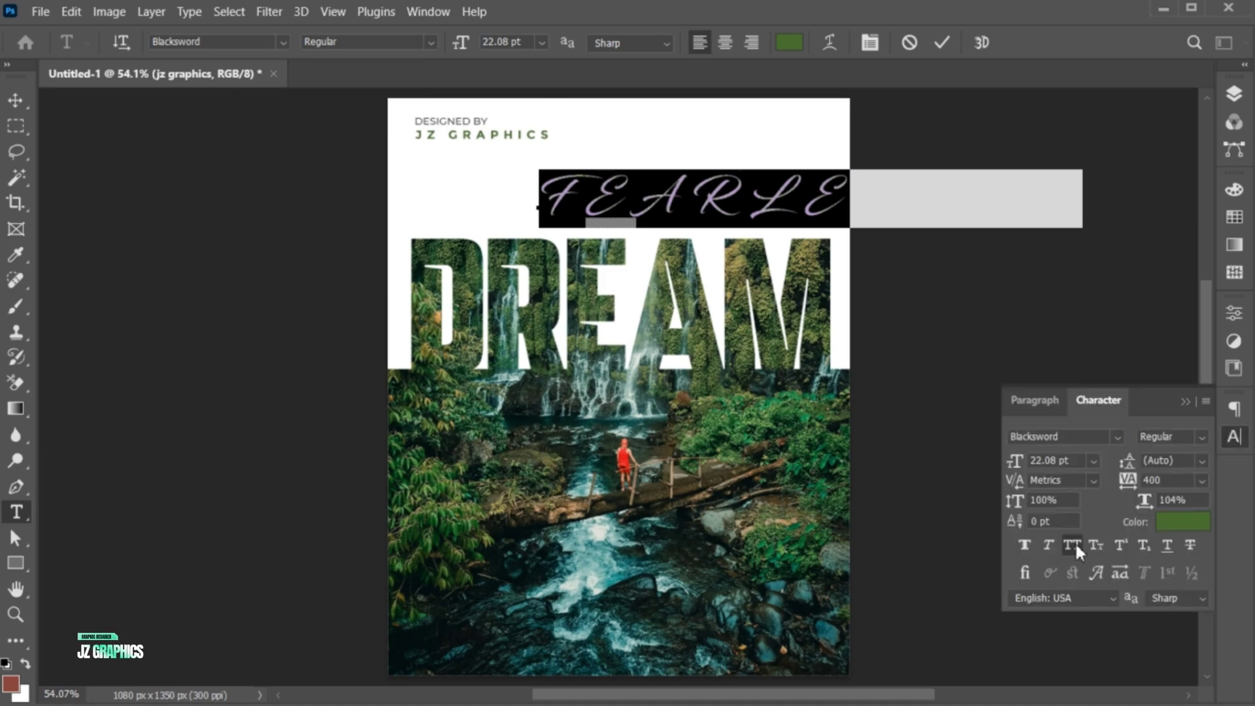
left_click(1073, 544)
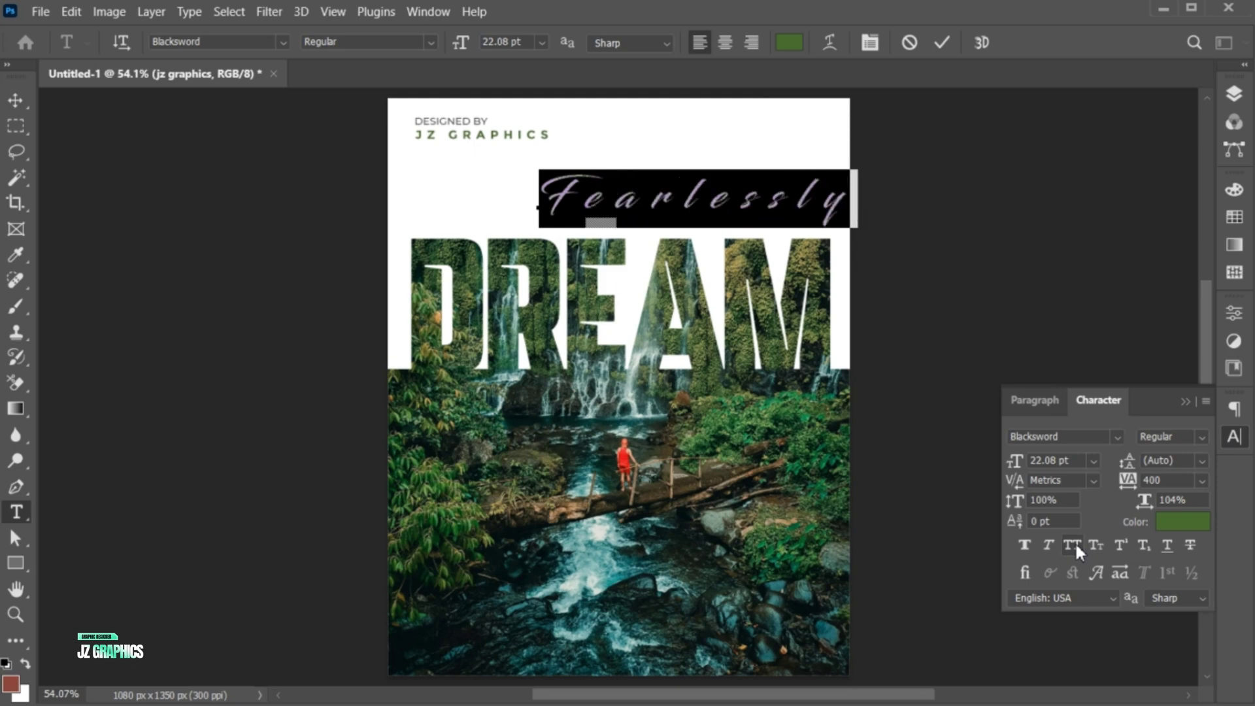
left_click(1203, 480)
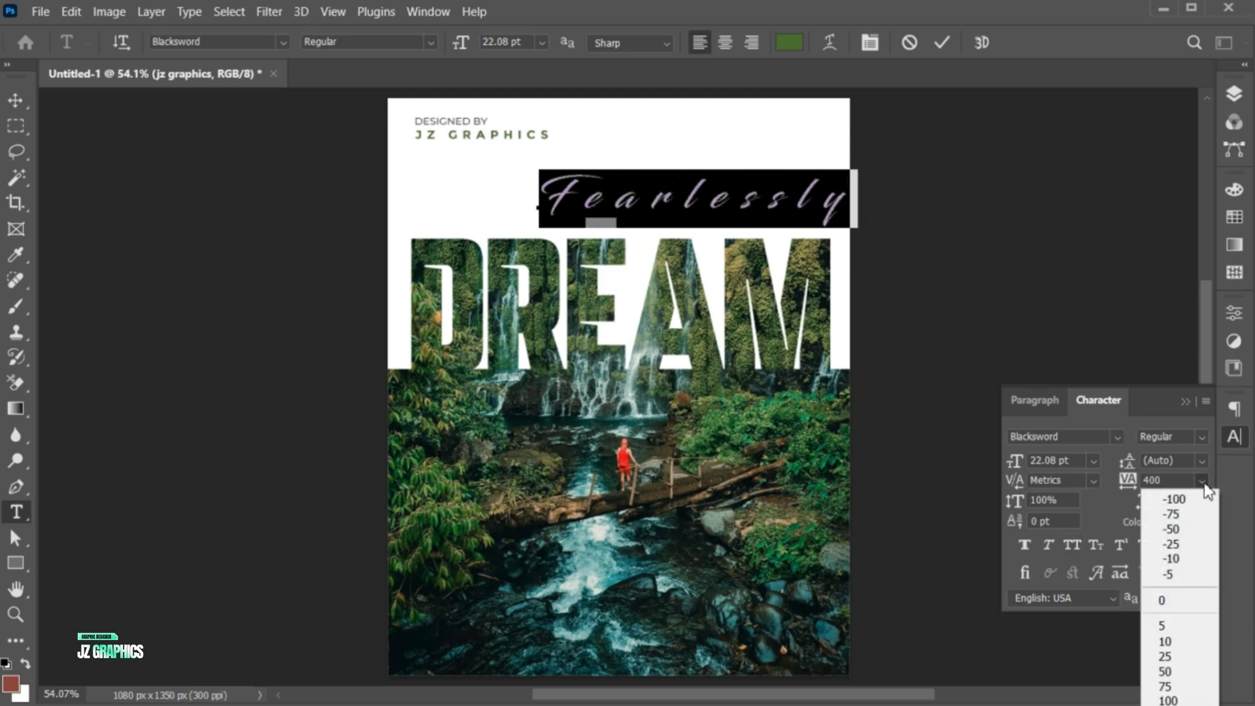
left_click(1169, 599)
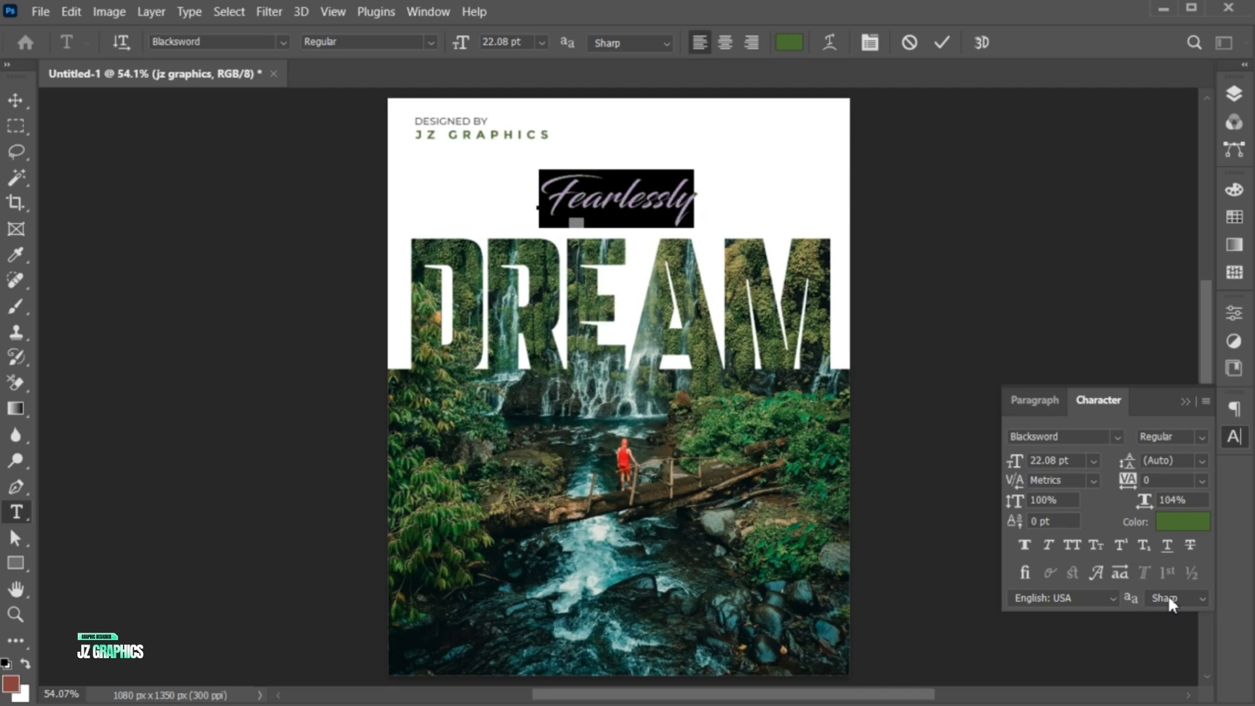
left_click(1201, 481)
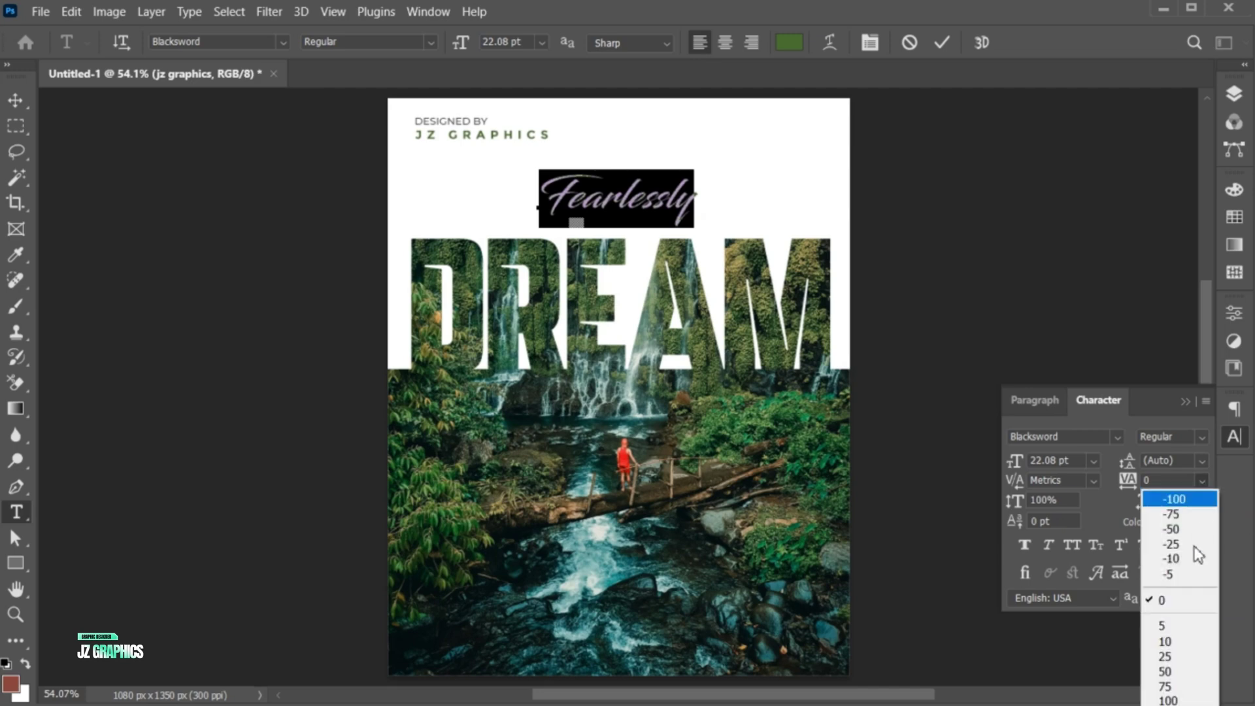
left_click(1170, 641)
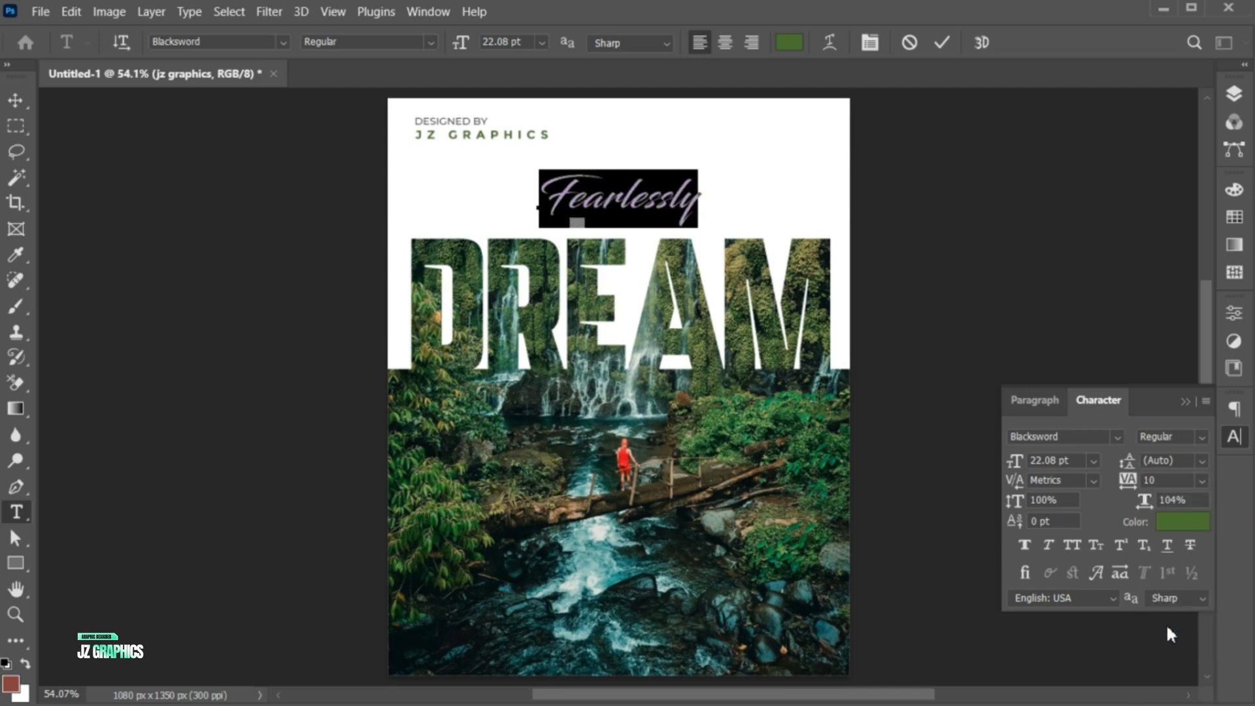
Color the Fearlessly text a slightly softened red based on a sample from the person's red outfit, and commit the text
left_click(1181, 527)
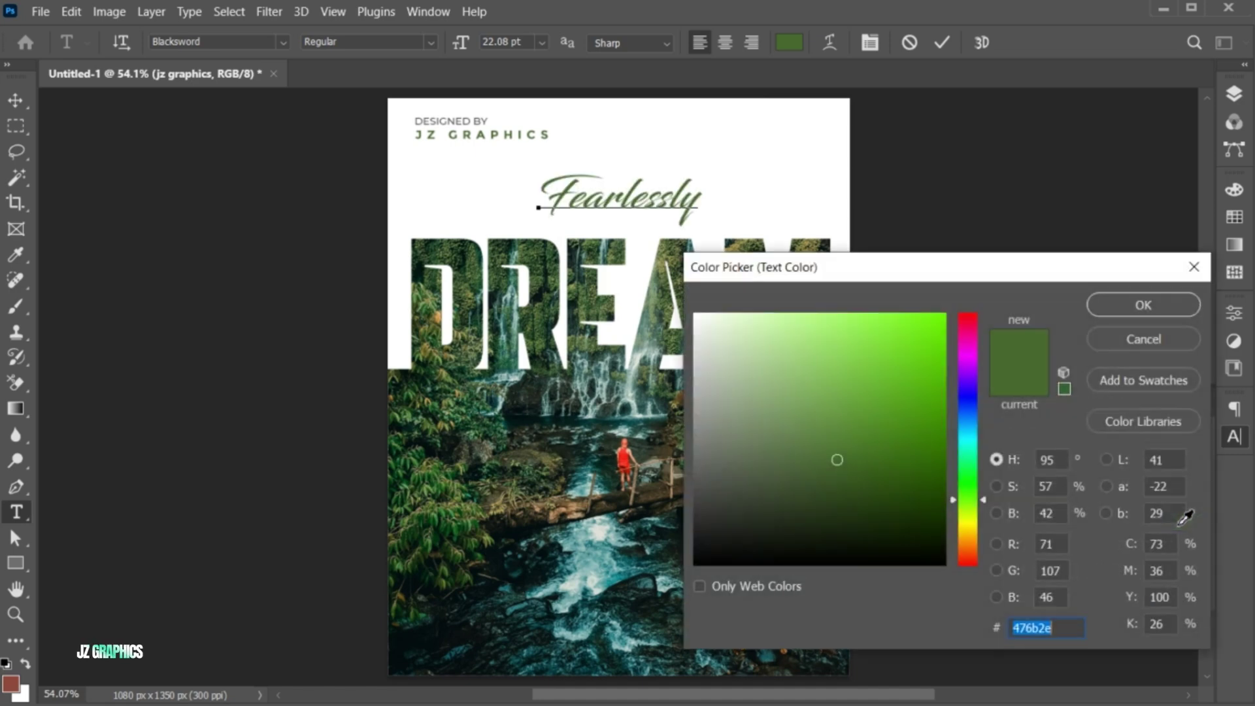
left_click_drag(961, 272, 933, 167)
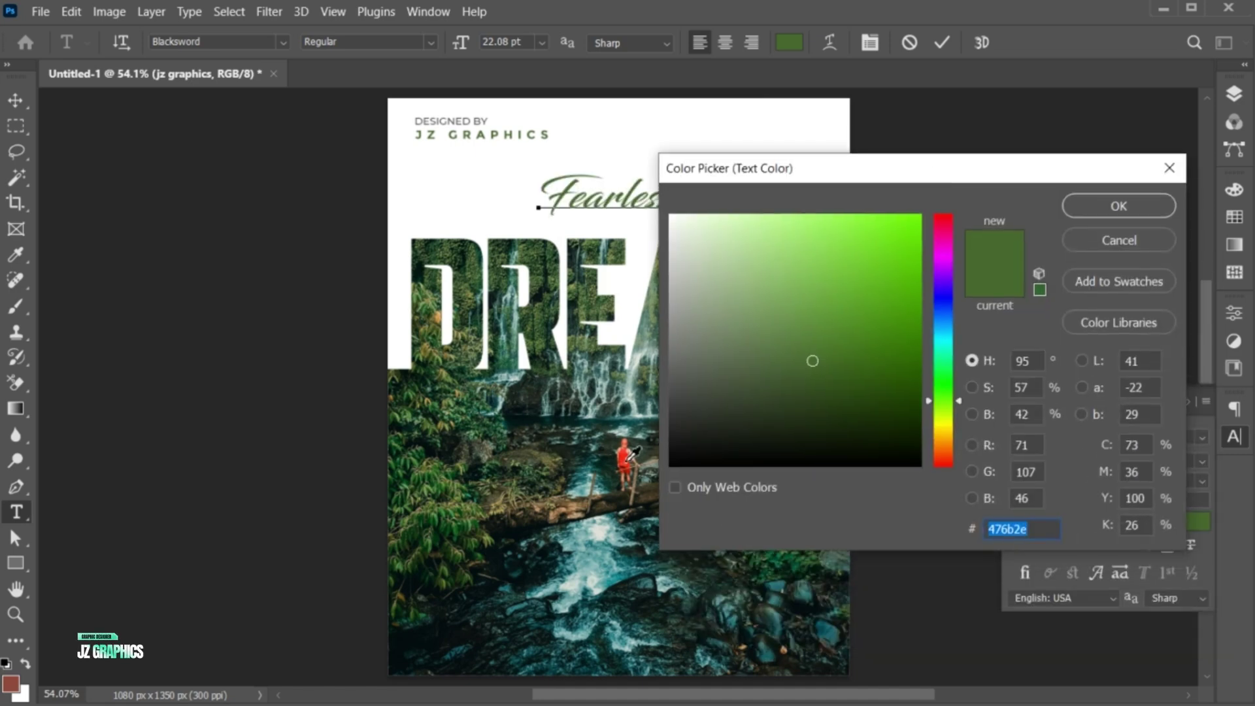
type("f11e15")
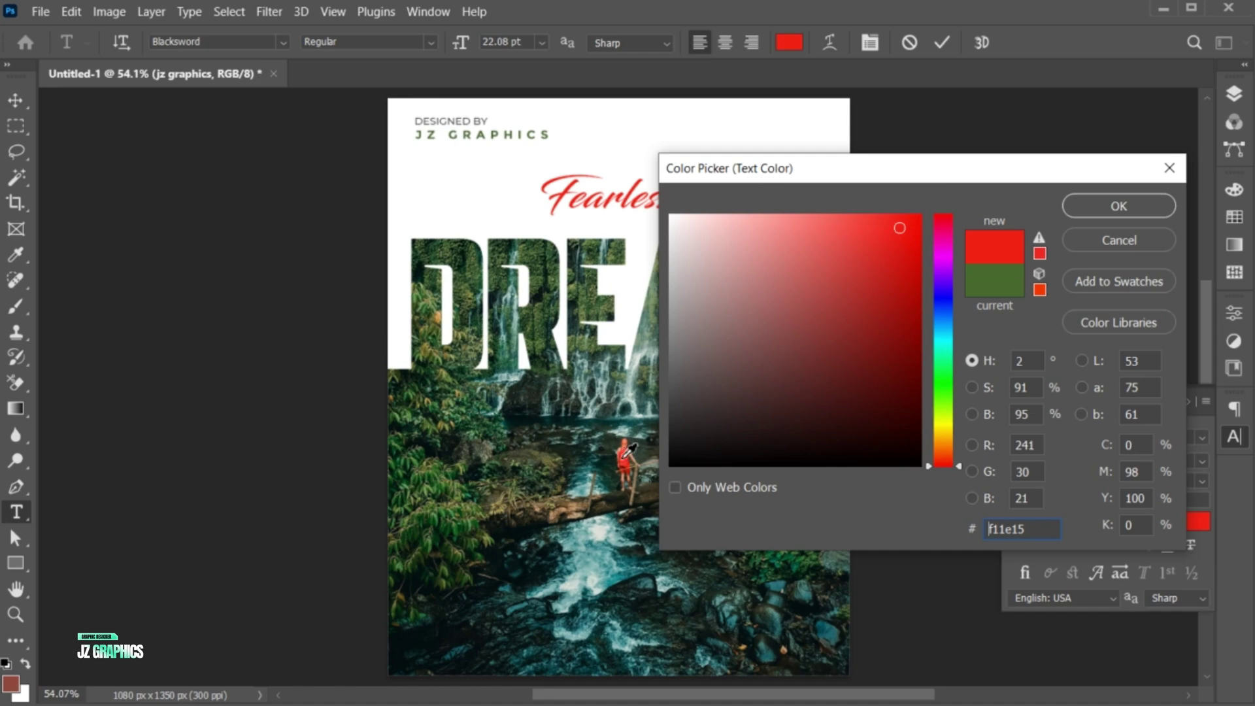
mouse_move(902, 217)
left_mouse_down()
mouse_move(888, 272)
mouse_move(880, 249)
left_mouse_up()
left_click(1111, 205)
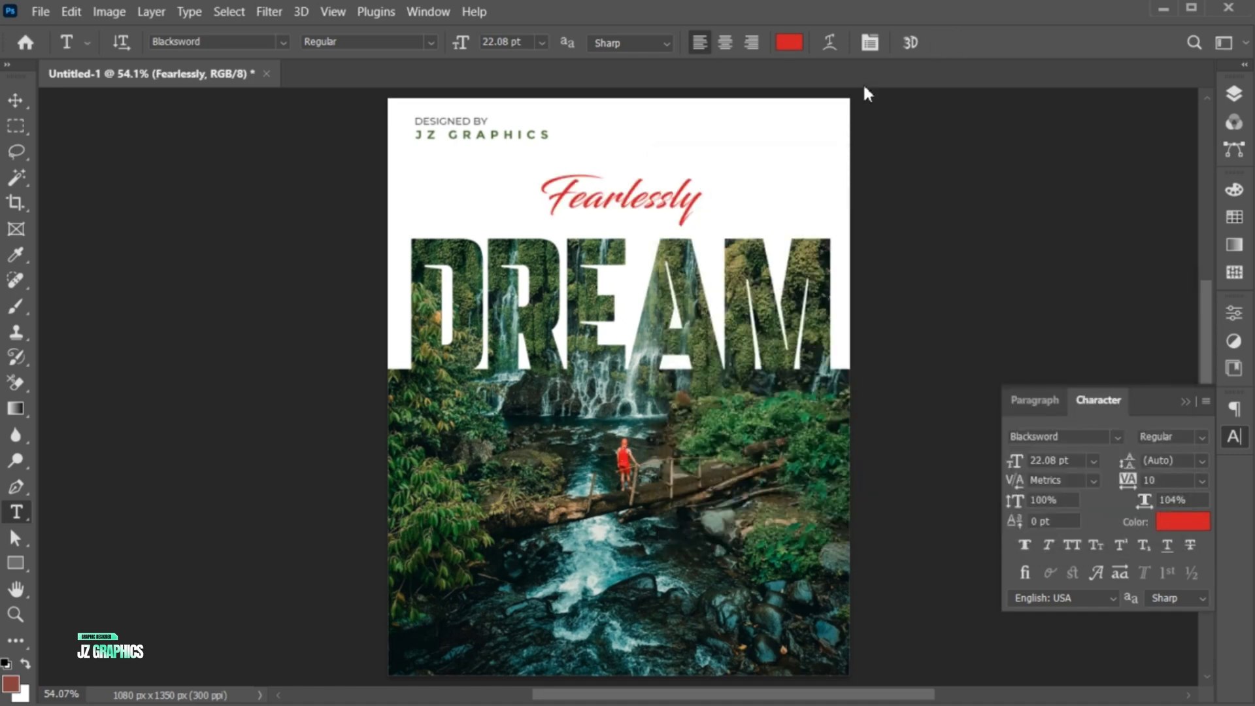
Scale the Fearlessly text up to about 29 pt, keeping it centered above the DREAM lettering
key("v")
key("ctrl+t")
left_click_drag(706, 203, 730, 207)
key("Return")
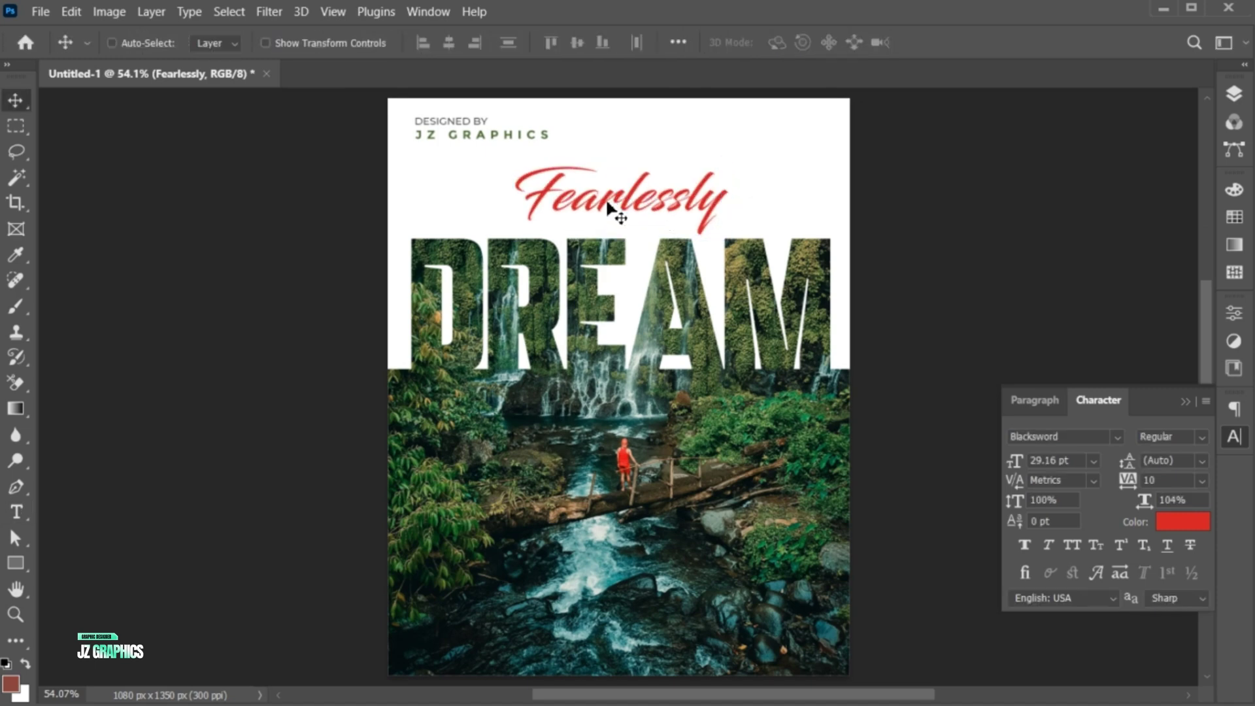
left_click(1184, 404)
Duplicate the DESIGNED BY text to just above Fearlessly and change the copy's wording to "without limits"
left_click(473, 122, "ctrl")
left_click_drag(472, 123, 654, 157)
double_click(652, 157)
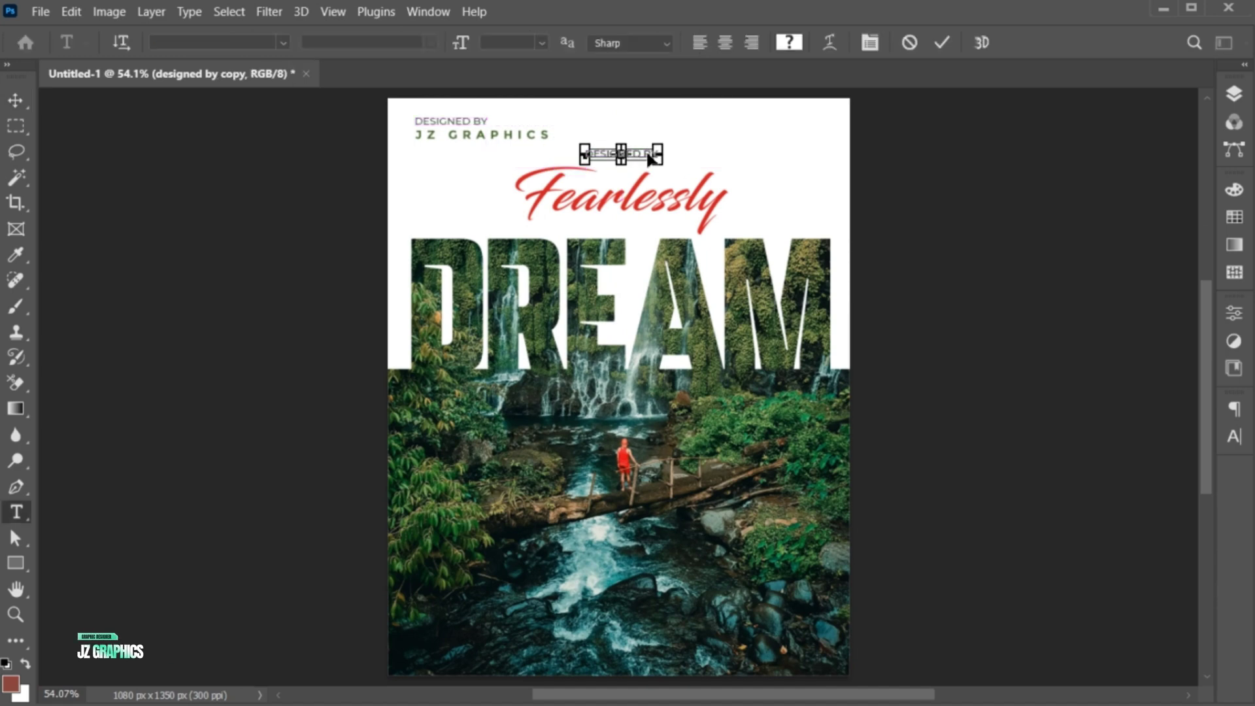
type("wi")
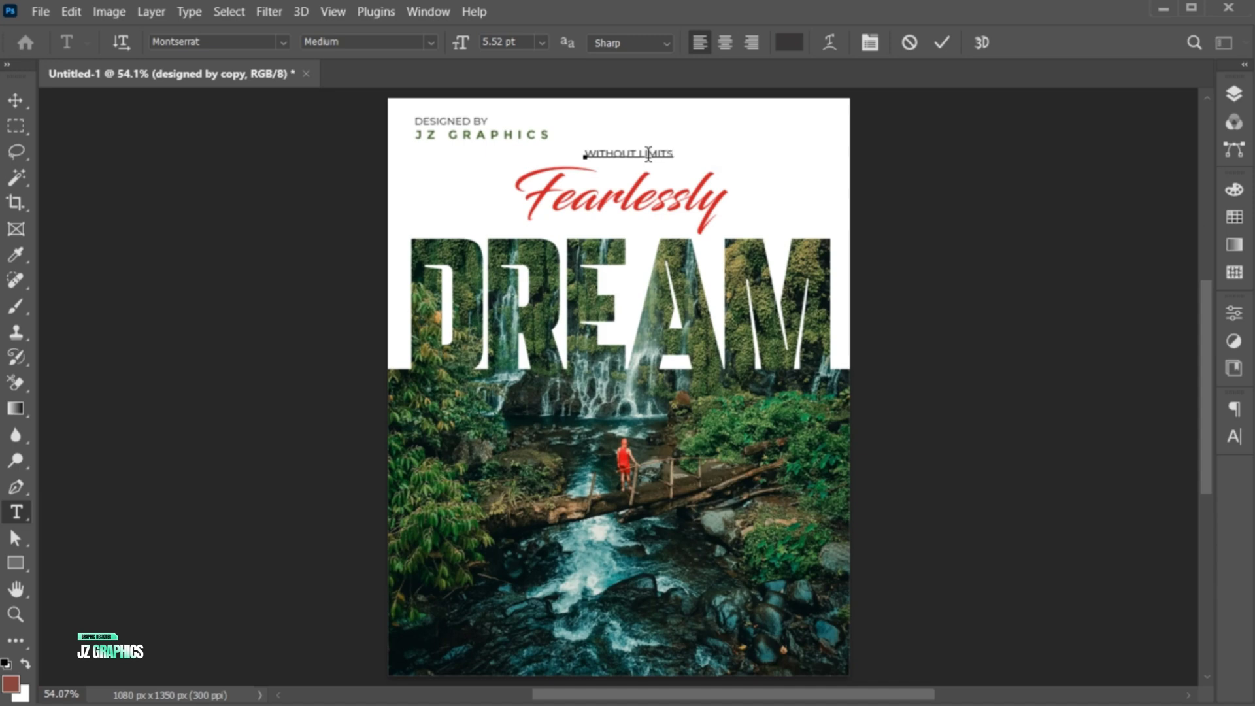
type("thout limits")
Widen the letter spacing of the whole WITHOUT LIMITS text slightly
key("ctrl+a")
key("ctrl+h")
left_click_drag(587, 153, 662, 153)
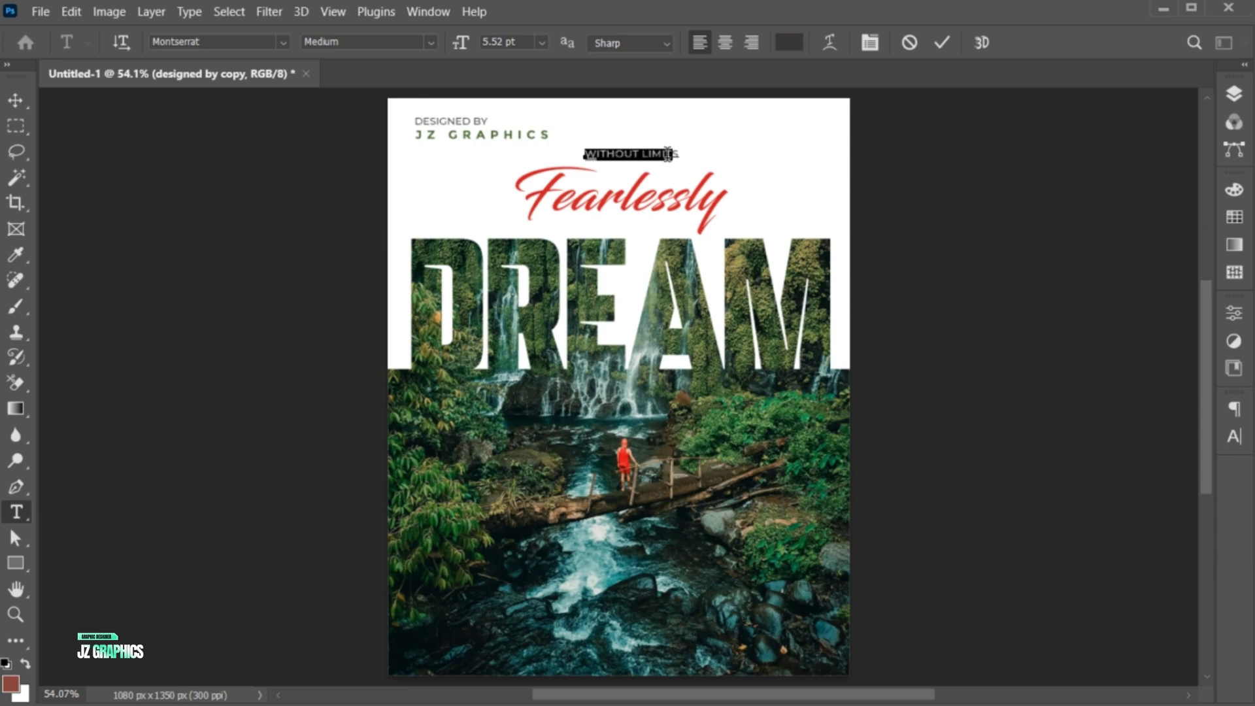
key("ctrl+a")
Color the WITHOUT LIMITS text dark green 33581c, using the hue of the JZ GRAPHICS text, and commit the text
left_click(795, 43)
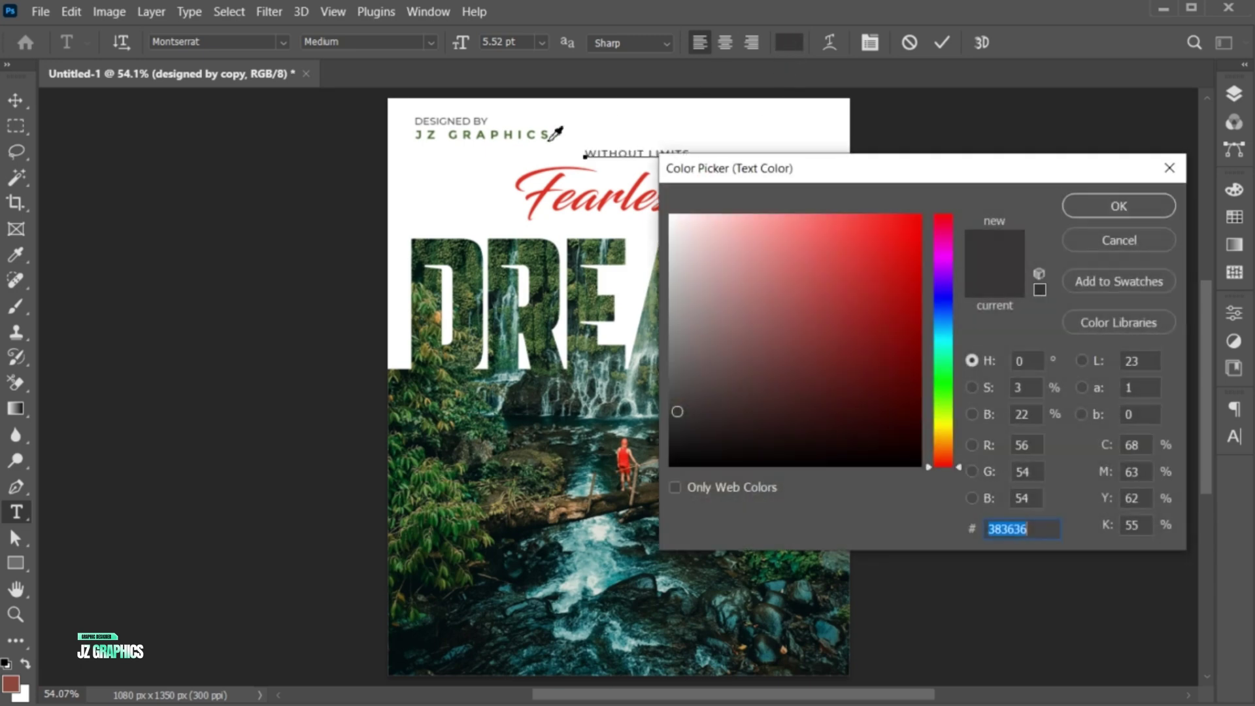
left_click(536, 132)
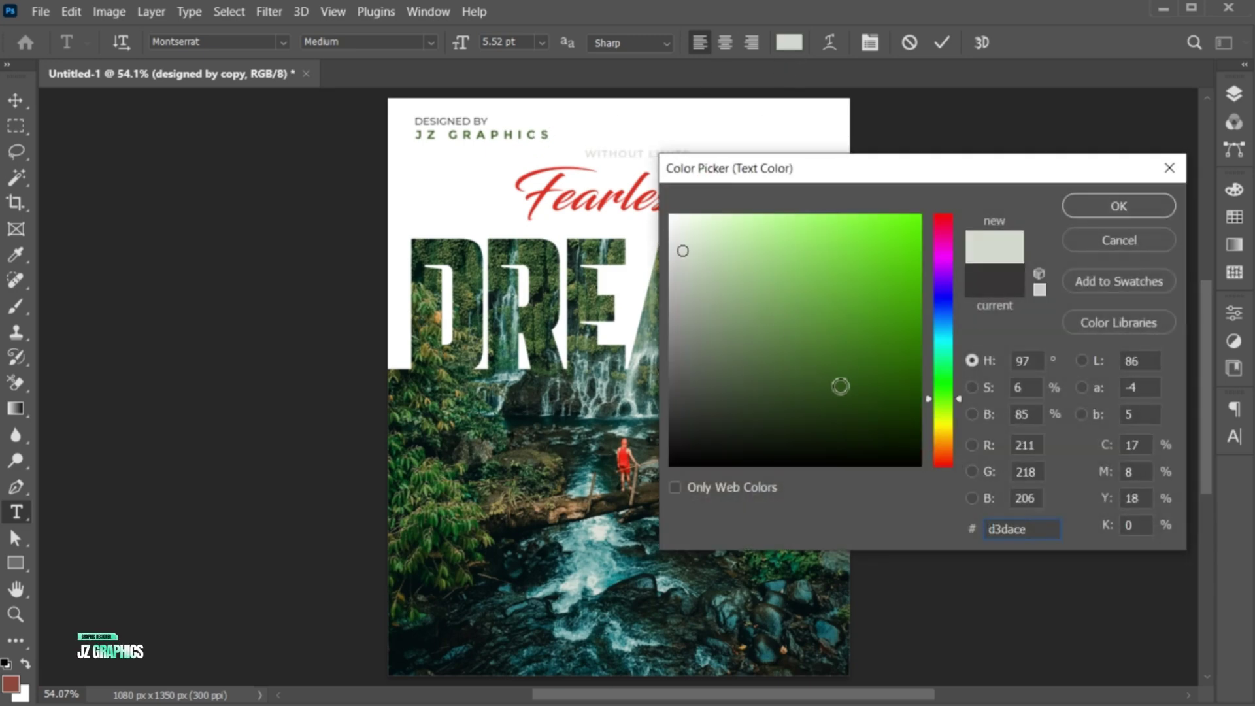
left_click(840, 378)
left_click(844, 379)
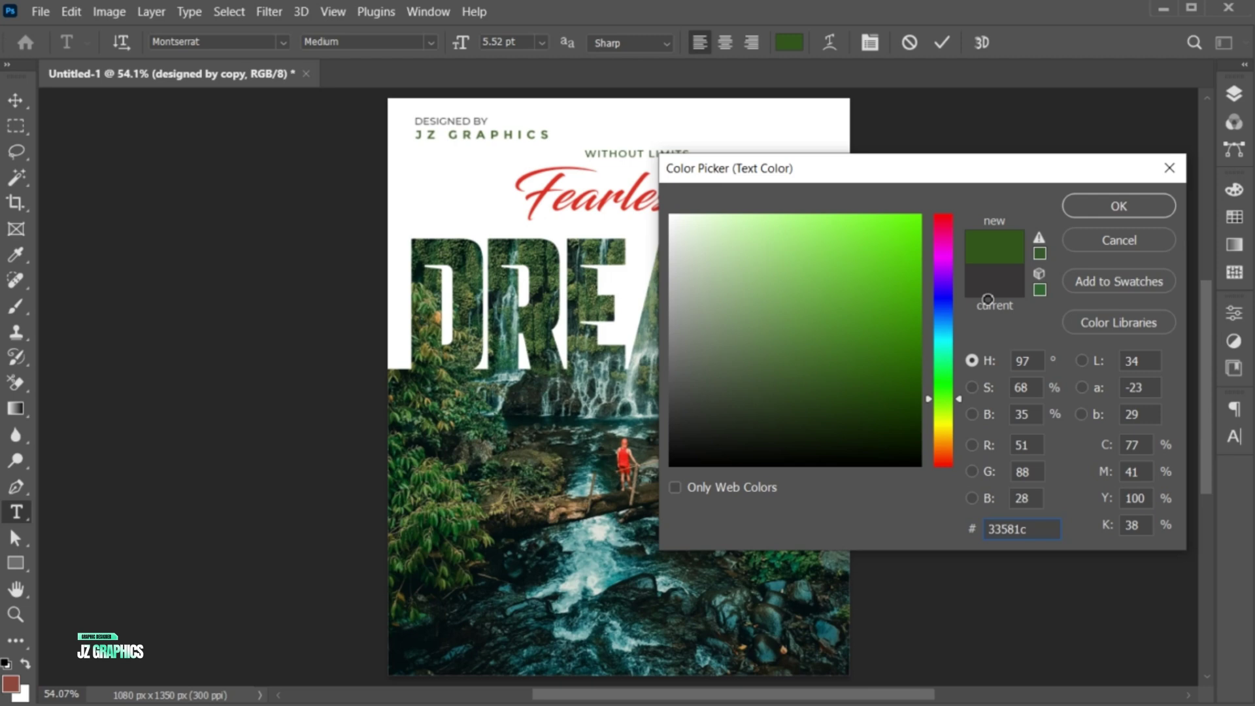
left_click(1116, 206)
left_click(940, 41)
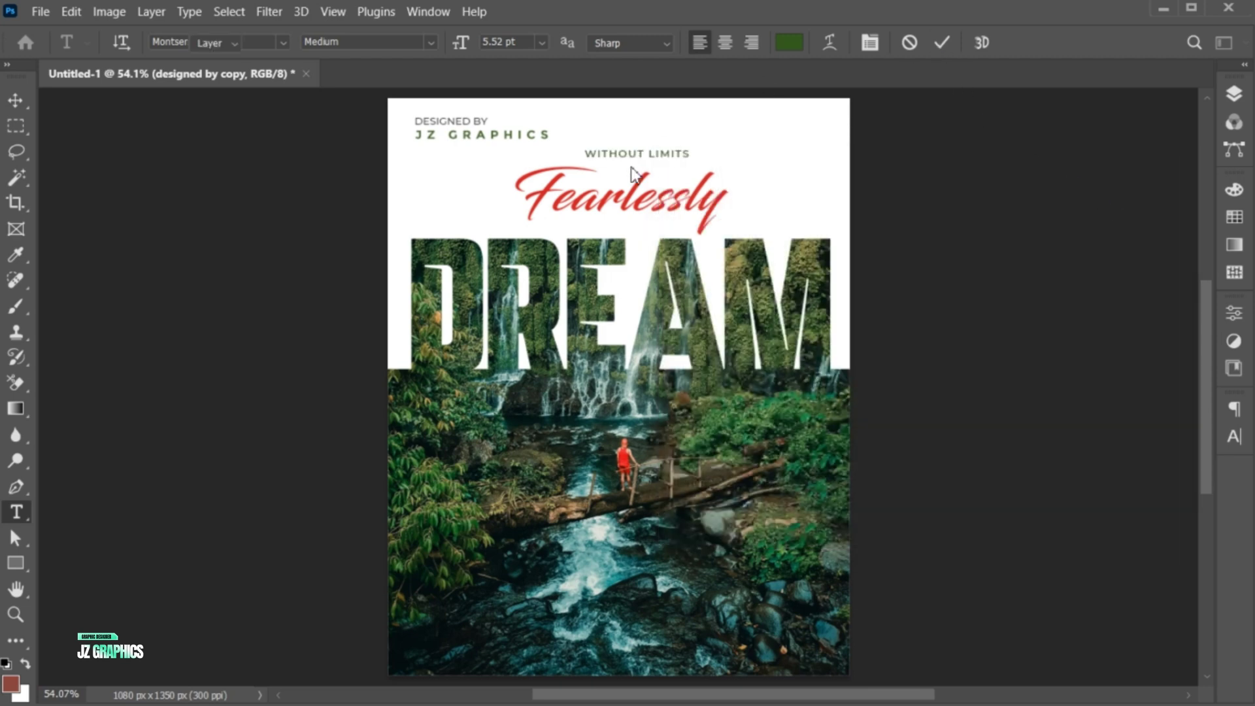
Move the WITHOUT LIMITS text directly above the end of DREAM, aligning its right edge with the letter M
key("v")
left_click_drag(650, 160, 784, 234)
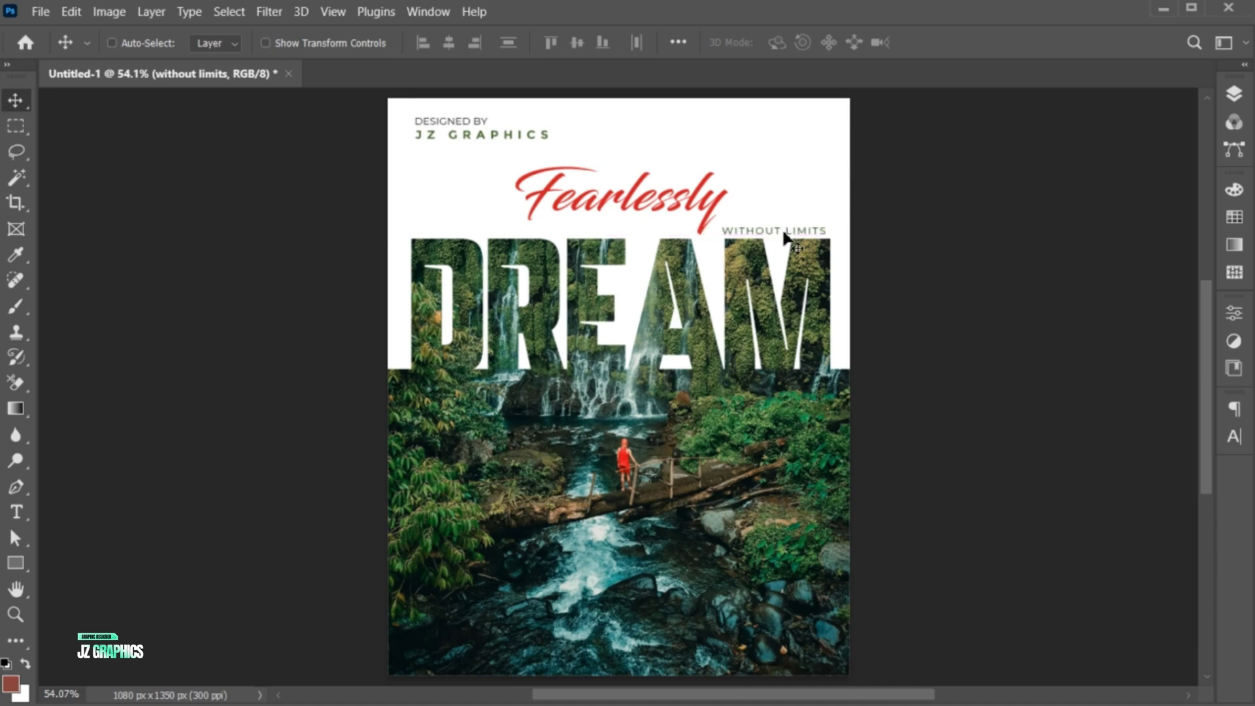
key("Right")
key("Right")
key("Right")
key("Right")
key("Right")
key("Right")
key("Right")
key("Right")
Place barcode.png as an embedded image, scaled down small in the poster's upper-right corner opposite the designer credit
left_click(39, 13)
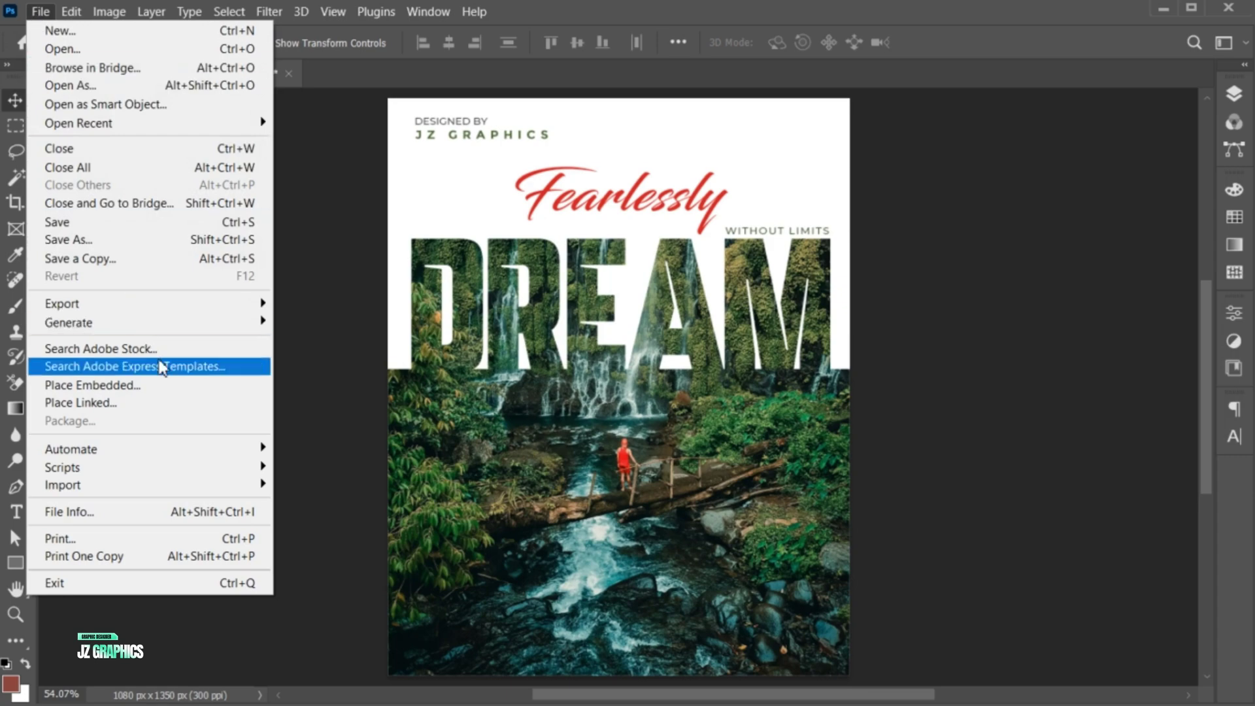
left_click(169, 385)
left_click(481, 200)
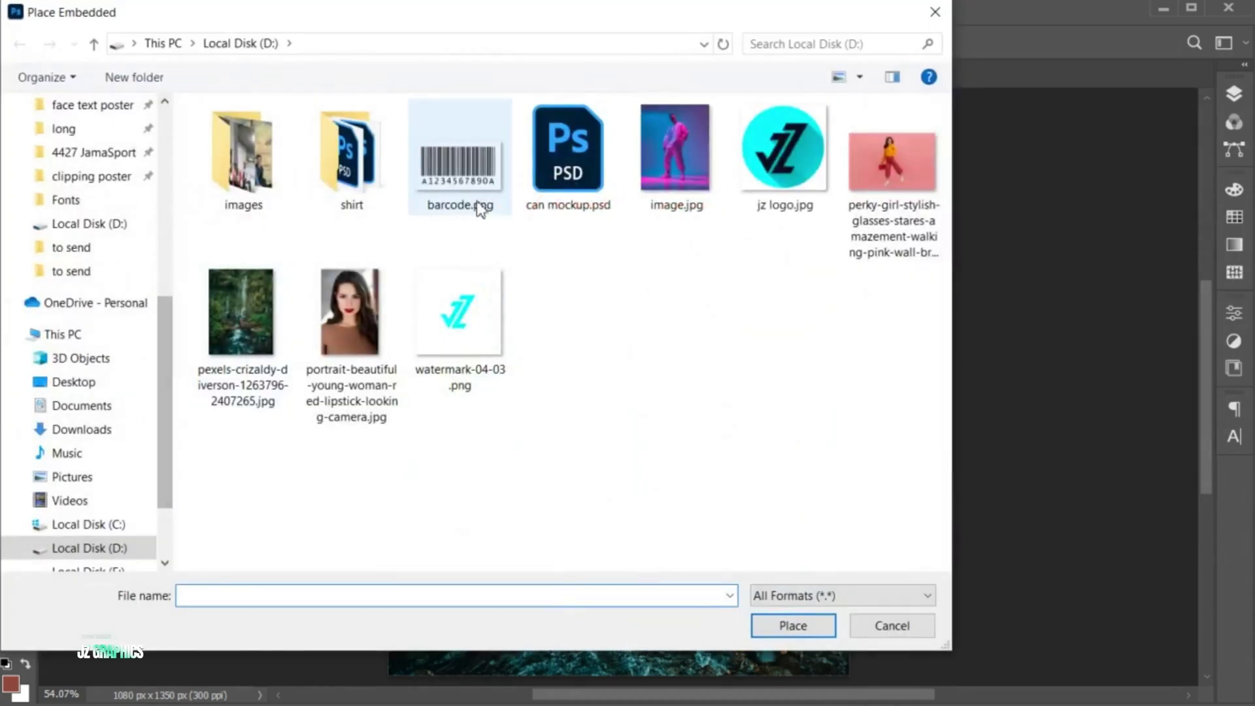
left_click(781, 621)
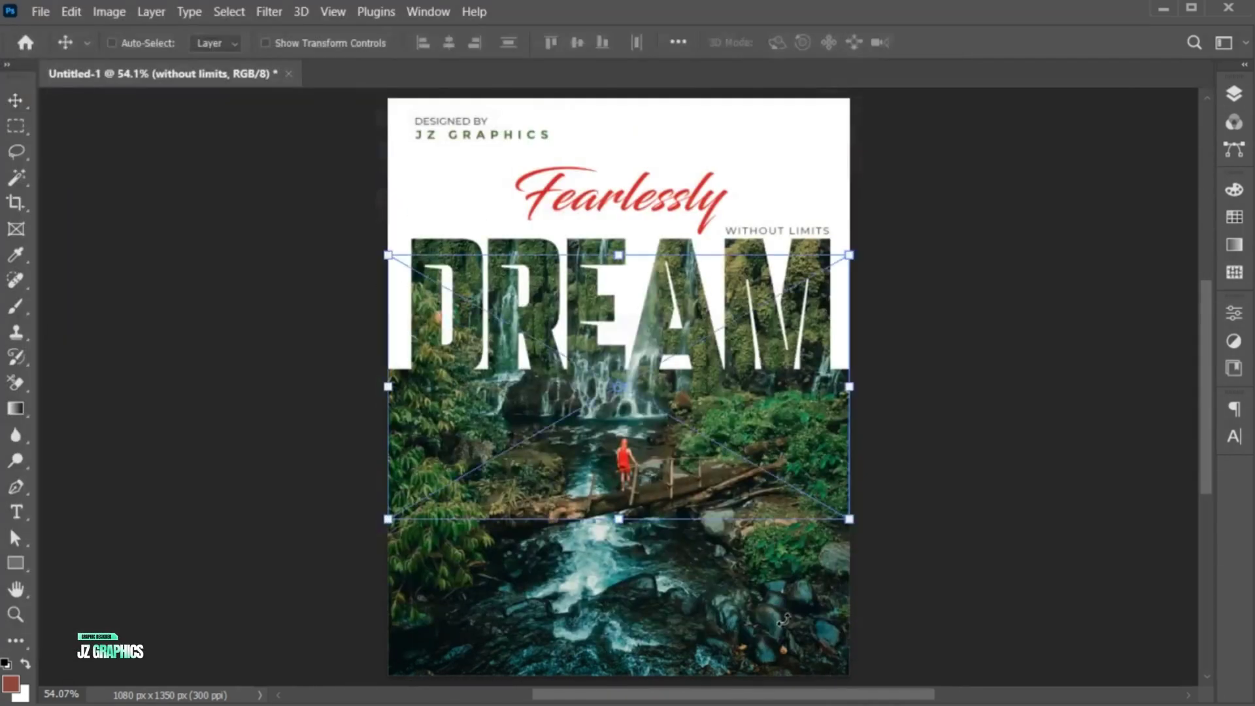
left_click_drag(851, 527, 814, 135)
key("Return")
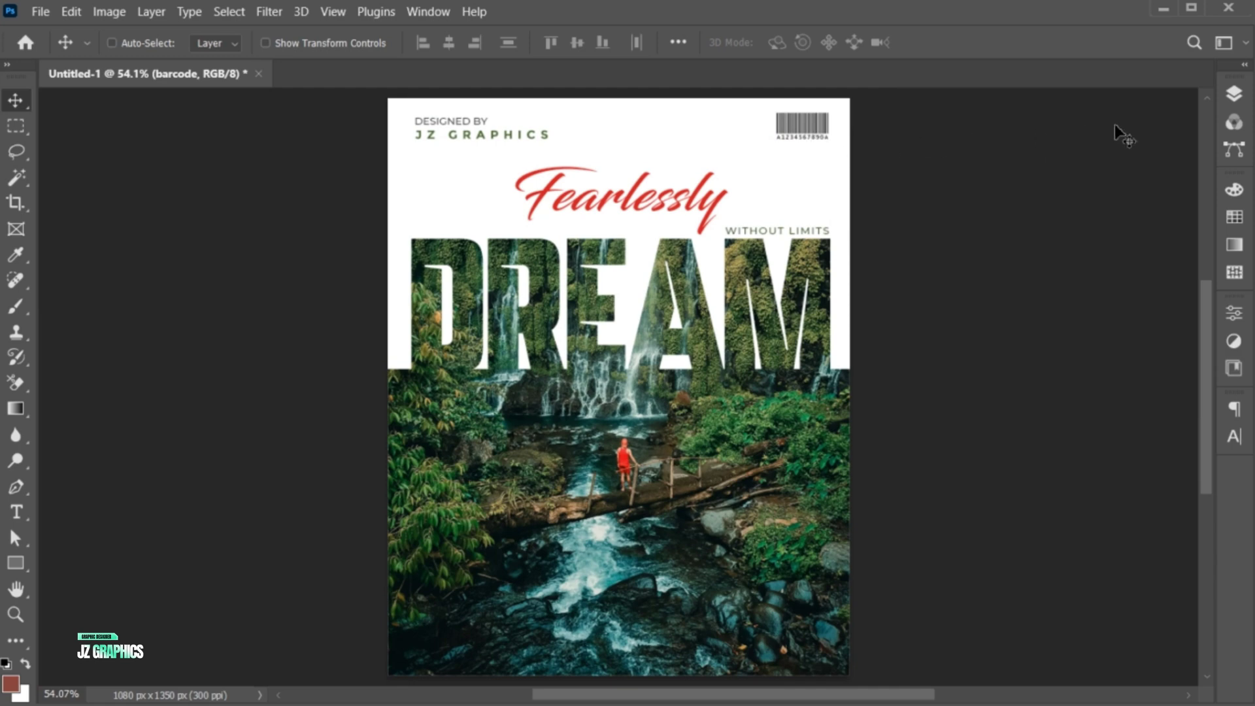
Add a light grey (d0cdcd) Solid Color fill layer directly above the Background layer
left_click(1234, 94)
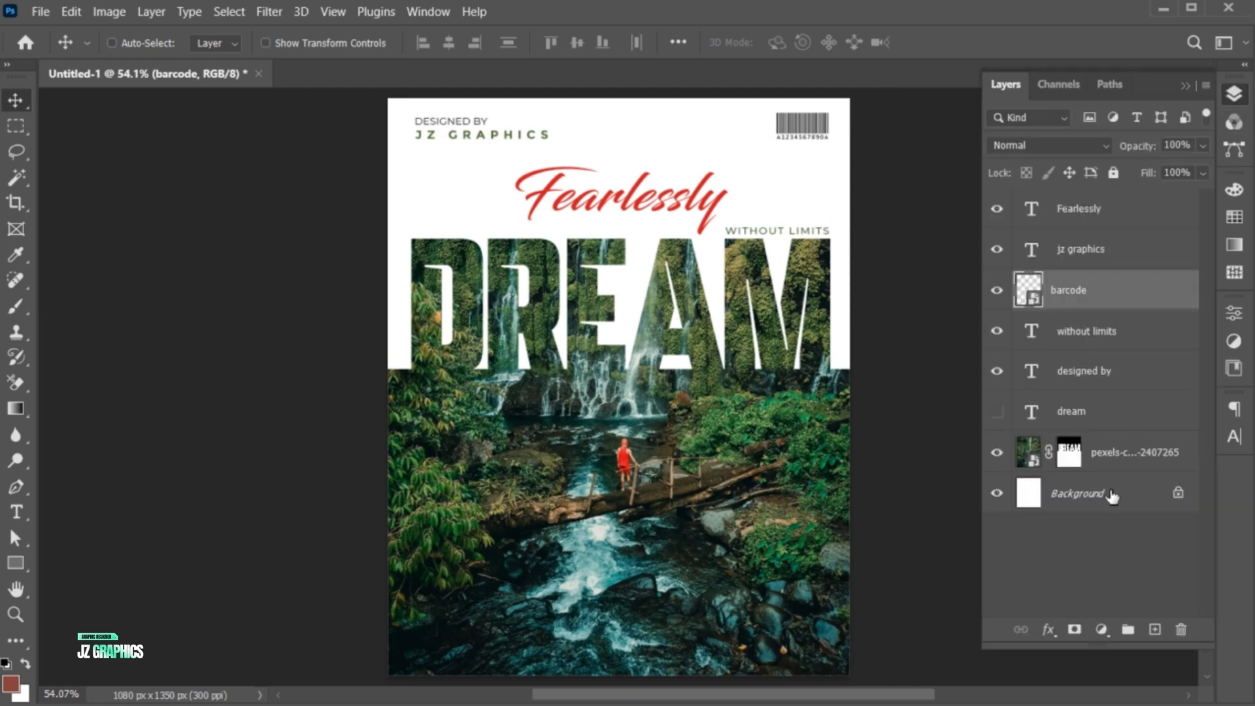
left_click(1112, 497)
left_click(1101, 629)
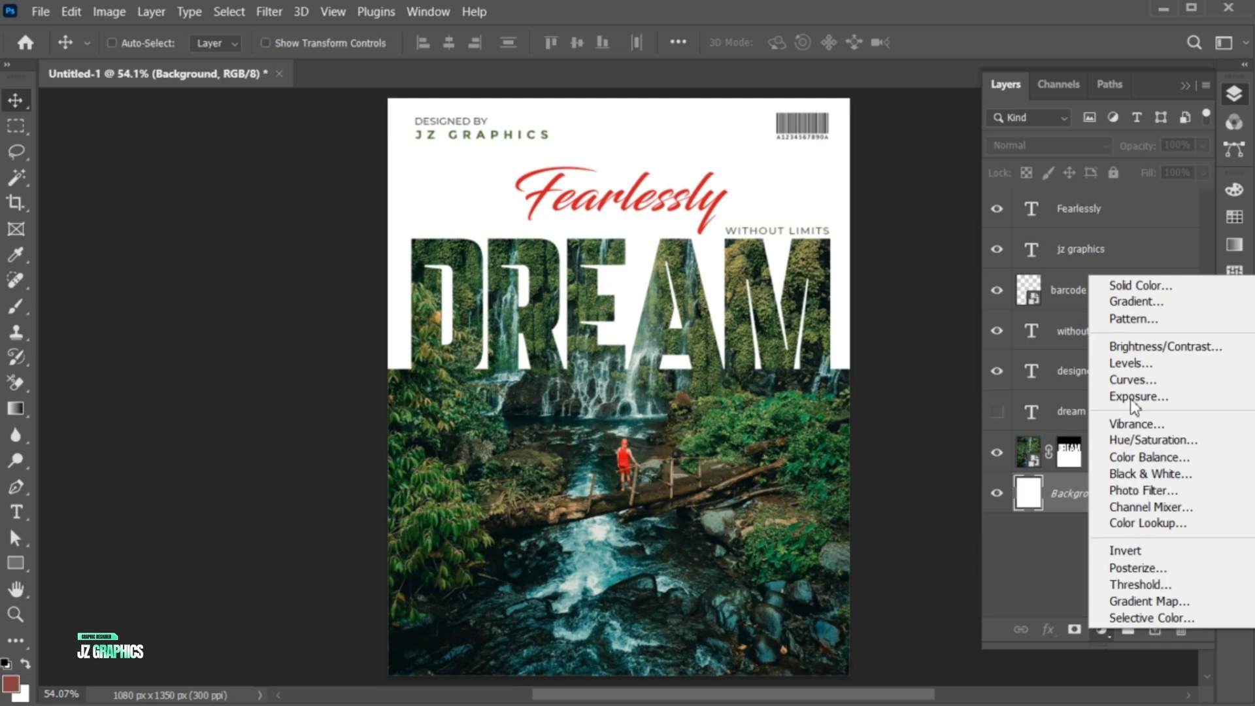
left_click(1131, 289)
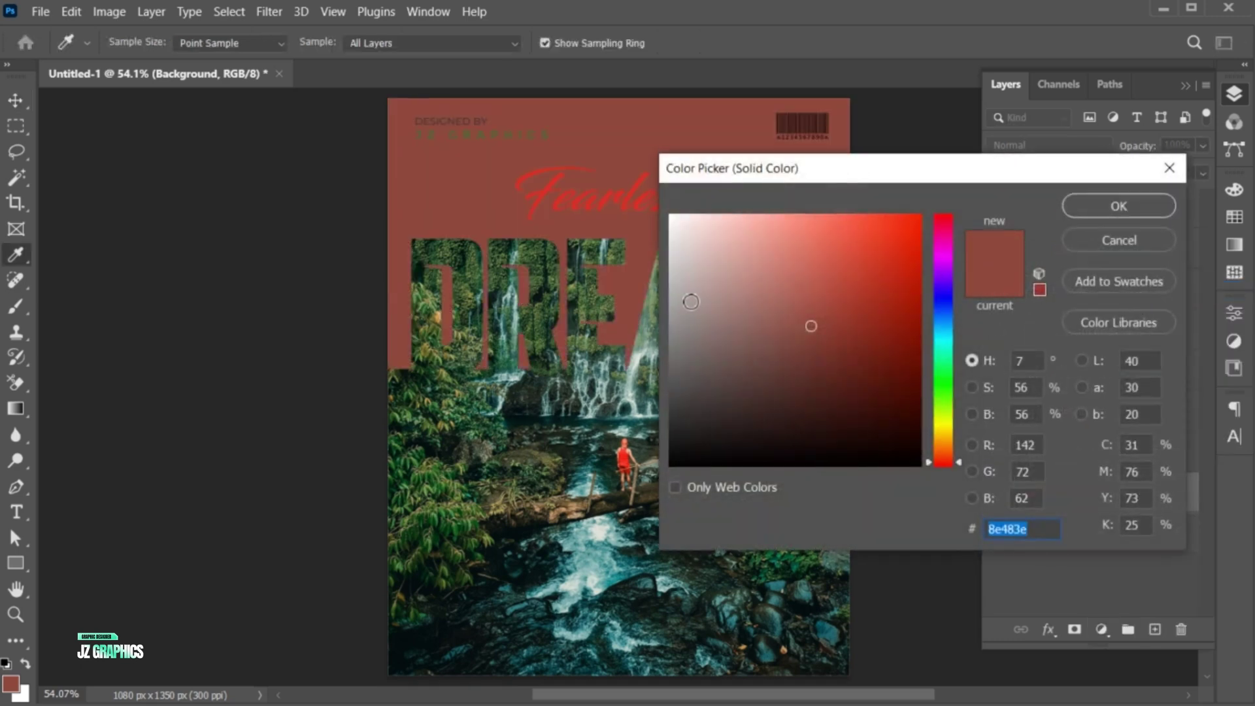
left_click_drag(676, 294, 673, 261)
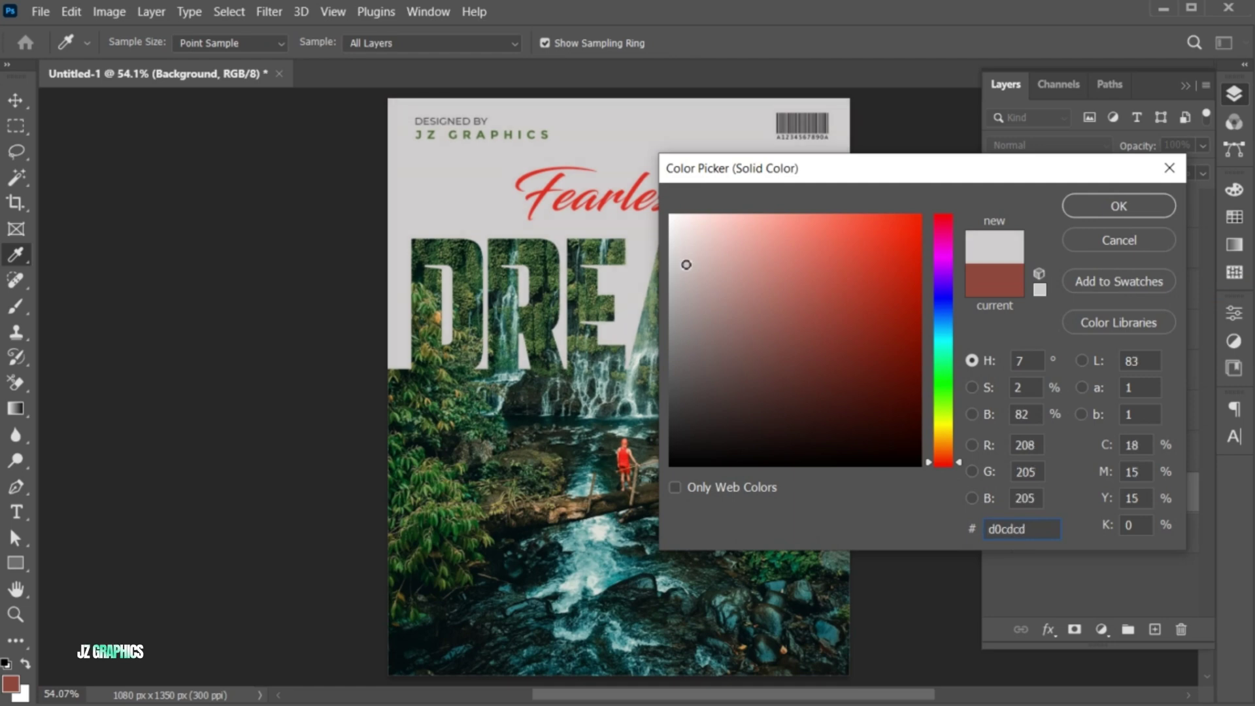
left_click(1110, 210)
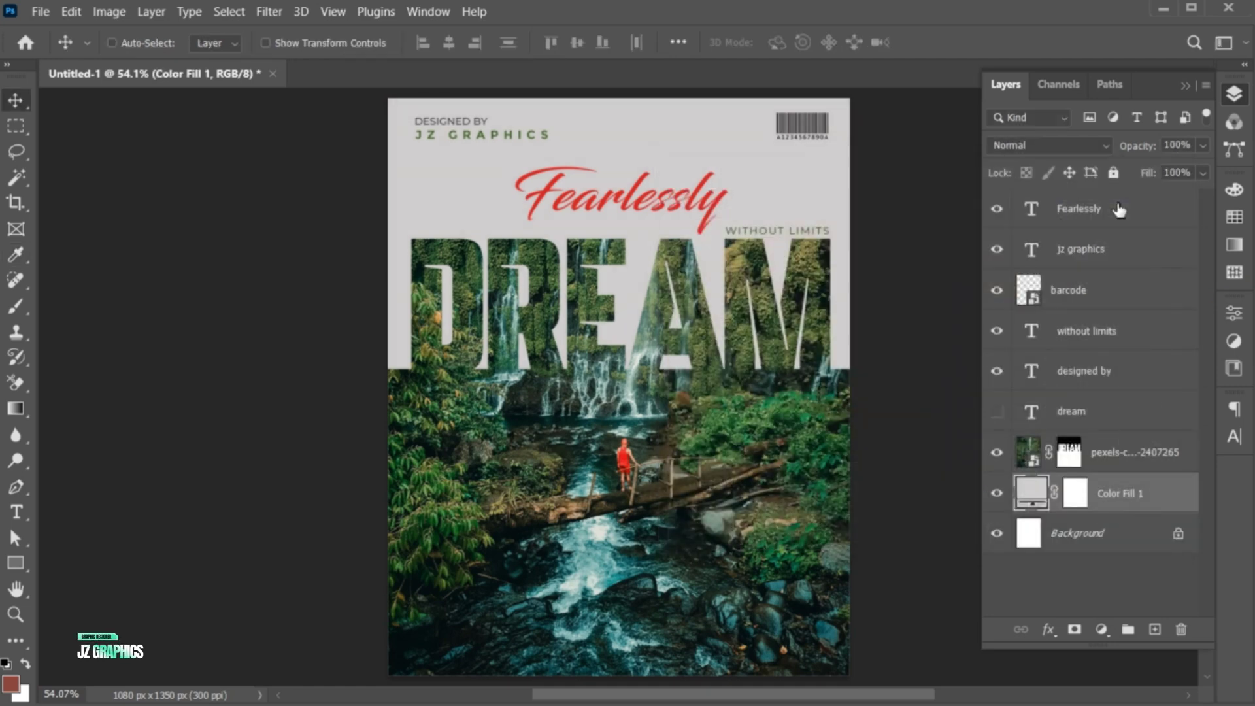
Convert the grey fill layer to a smart object and apply 7.31% uniform, monochromatic Add Noise to it
right_click(1105, 496)
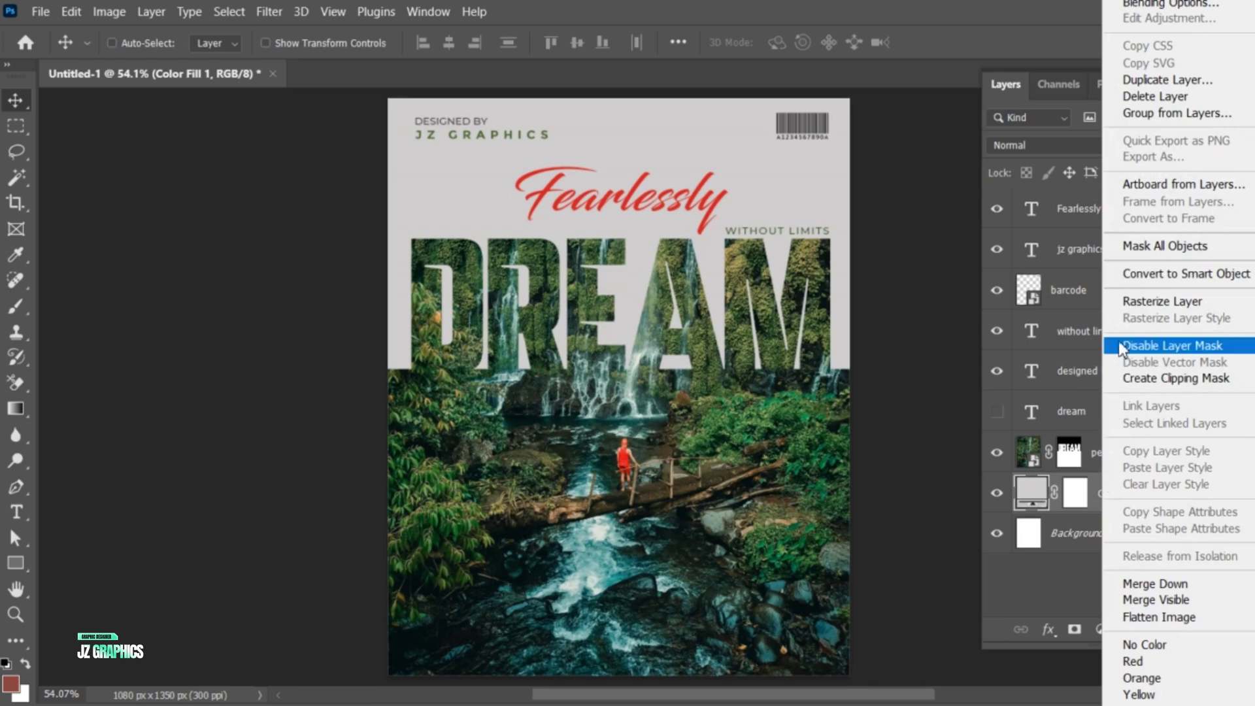
left_click(1136, 279)
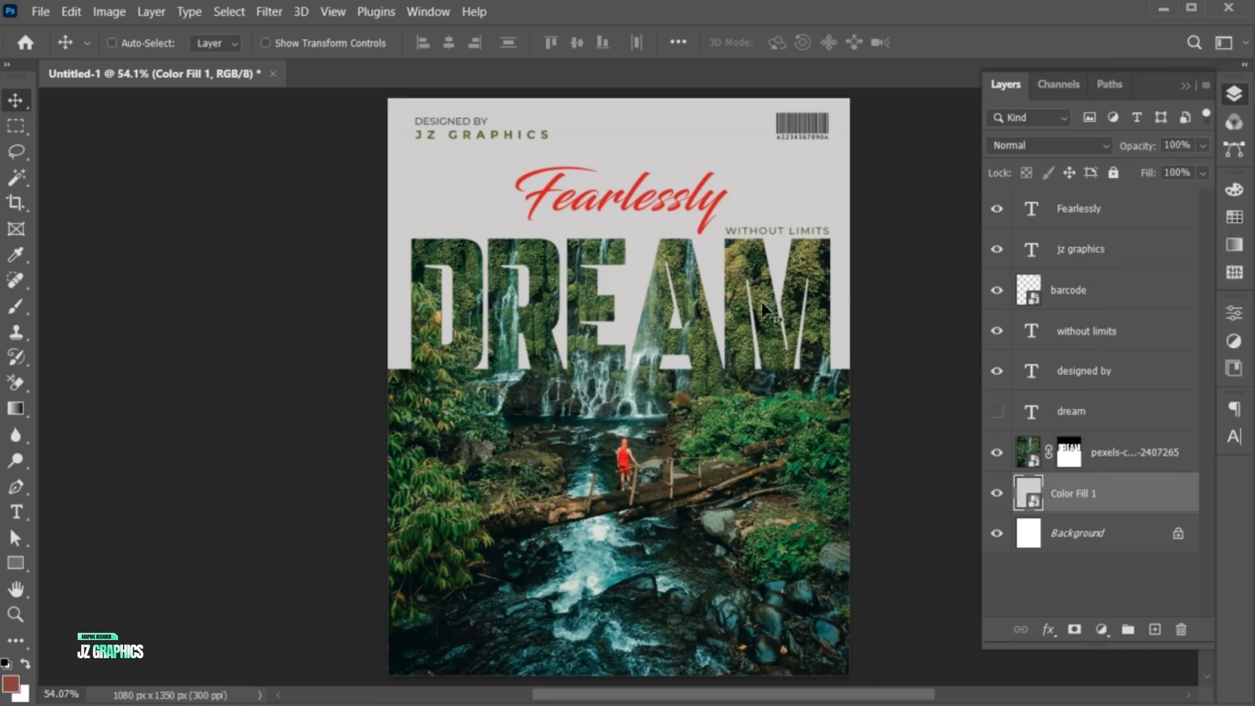
left_click(268, 12)
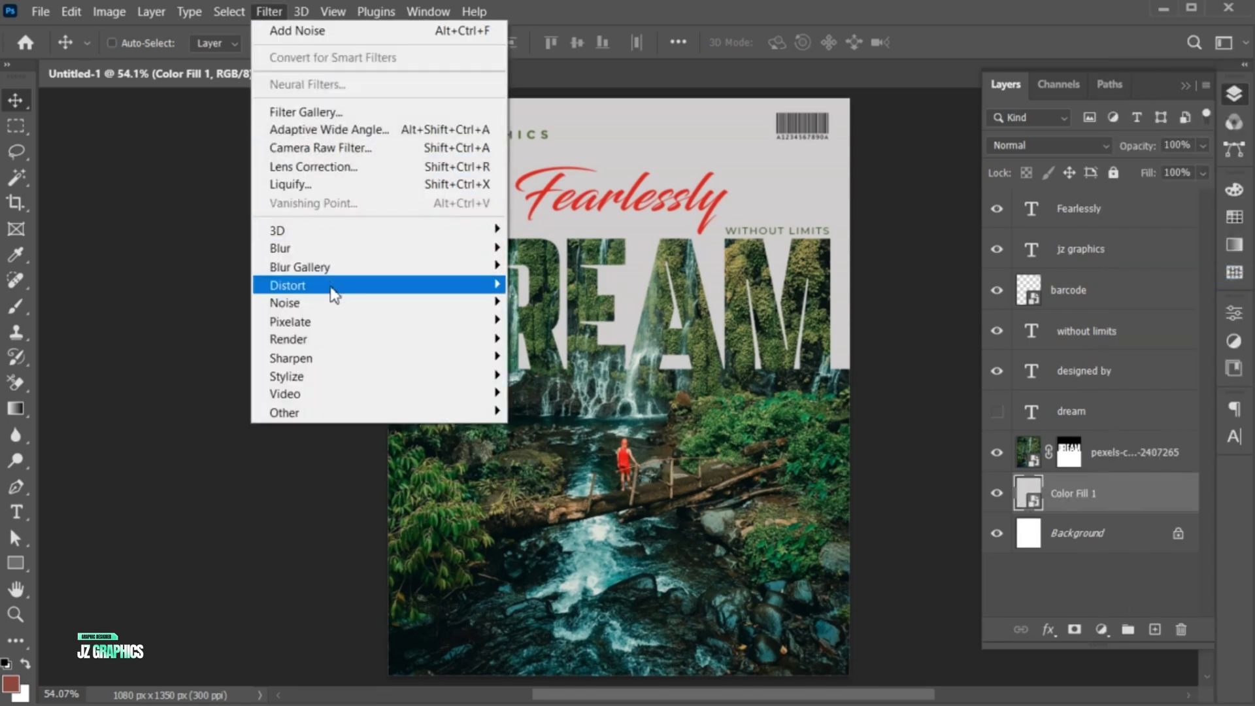
mouse_move(340, 306)
left_click(559, 304)
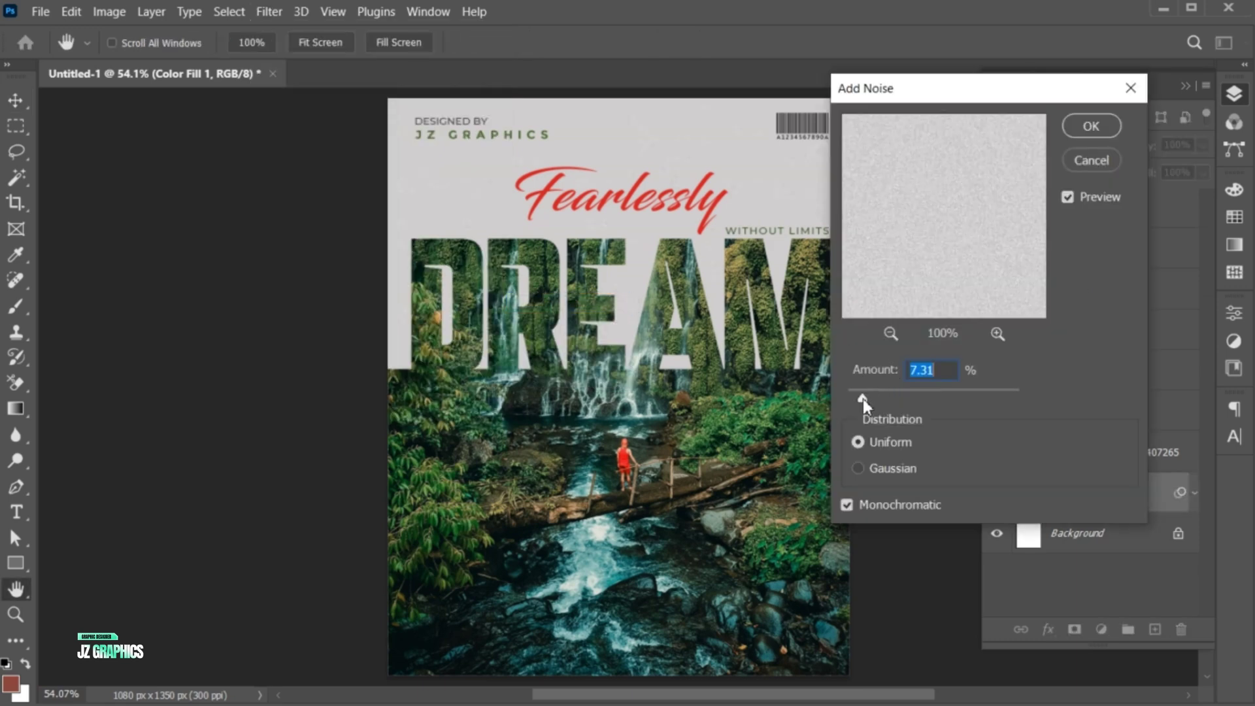
left_click(1087, 123)
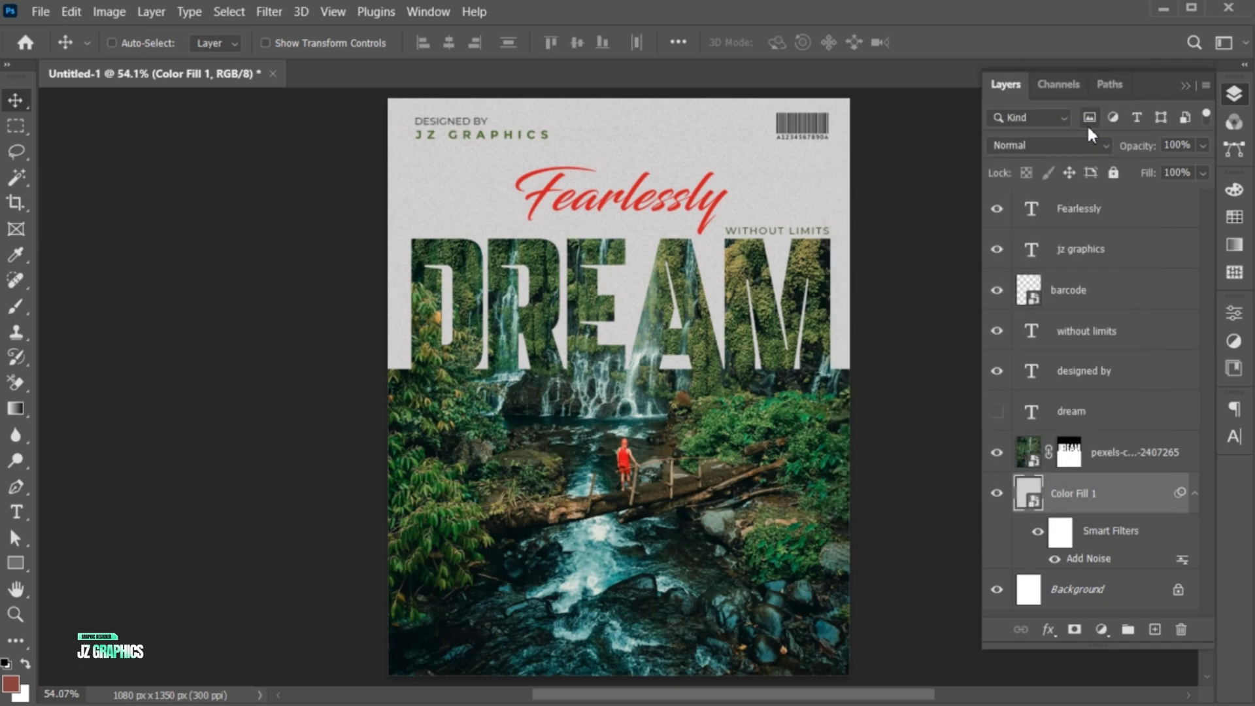
left_click(1184, 86)
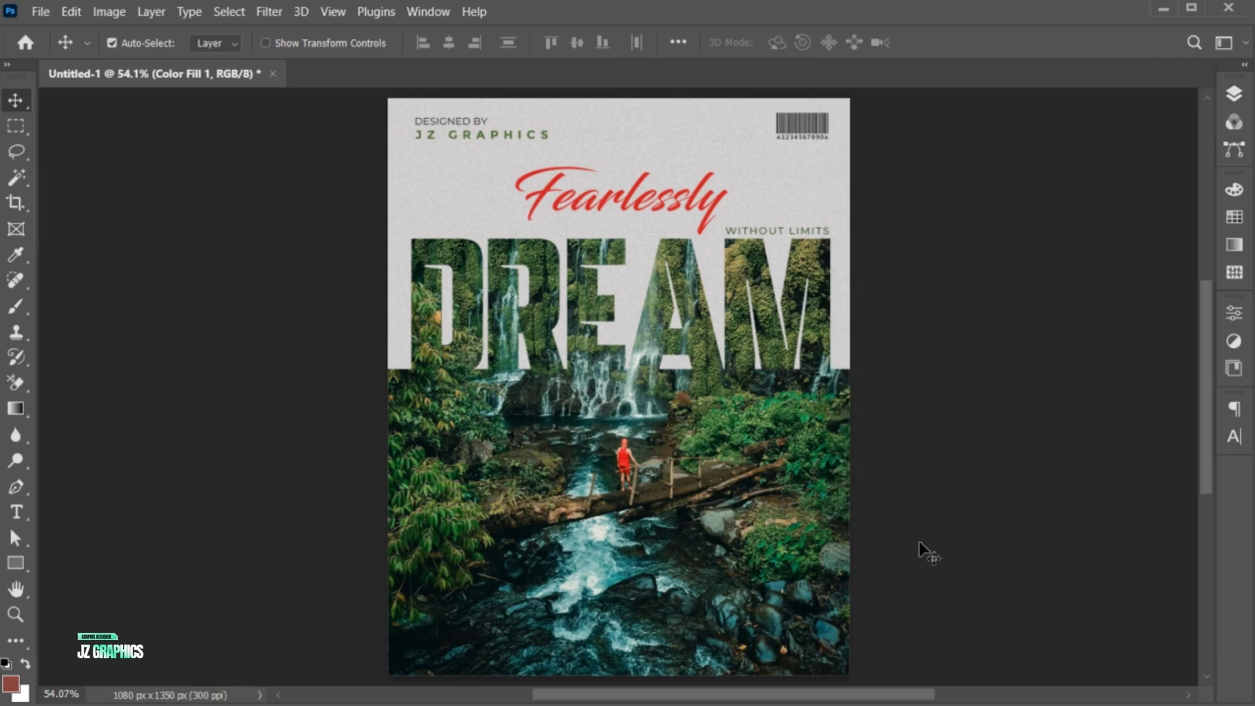